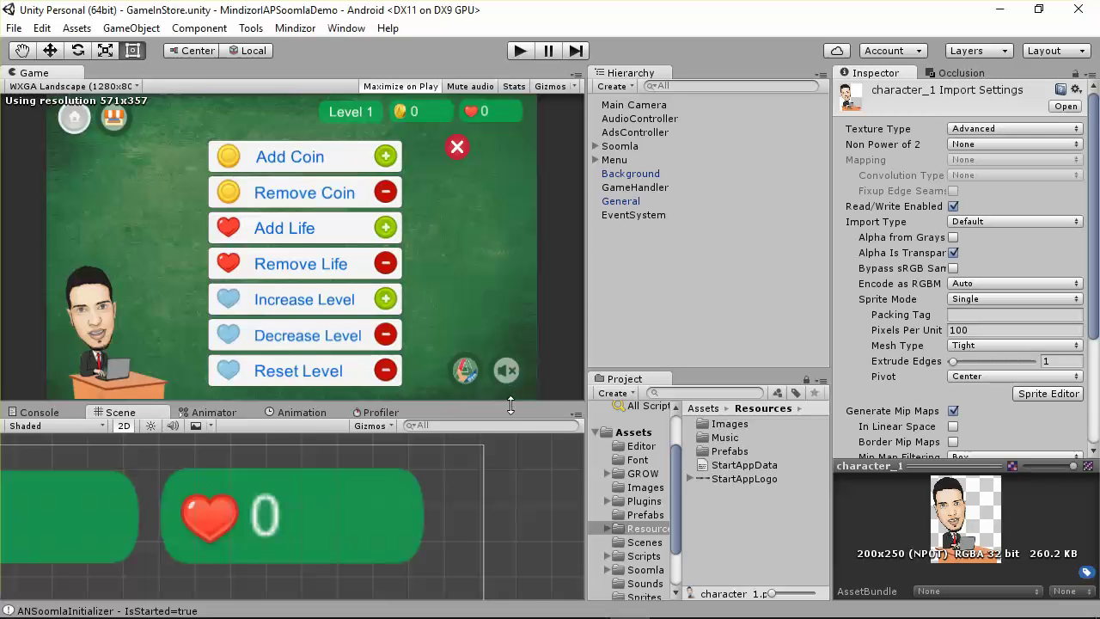
{"action": "left_click_drag", "start_coordinate": [513, 402], "coordinate": [531, 413]}
{"action": "left_click_drag", "start_coordinate": [541, 500], "coordinate": [490, 418]}
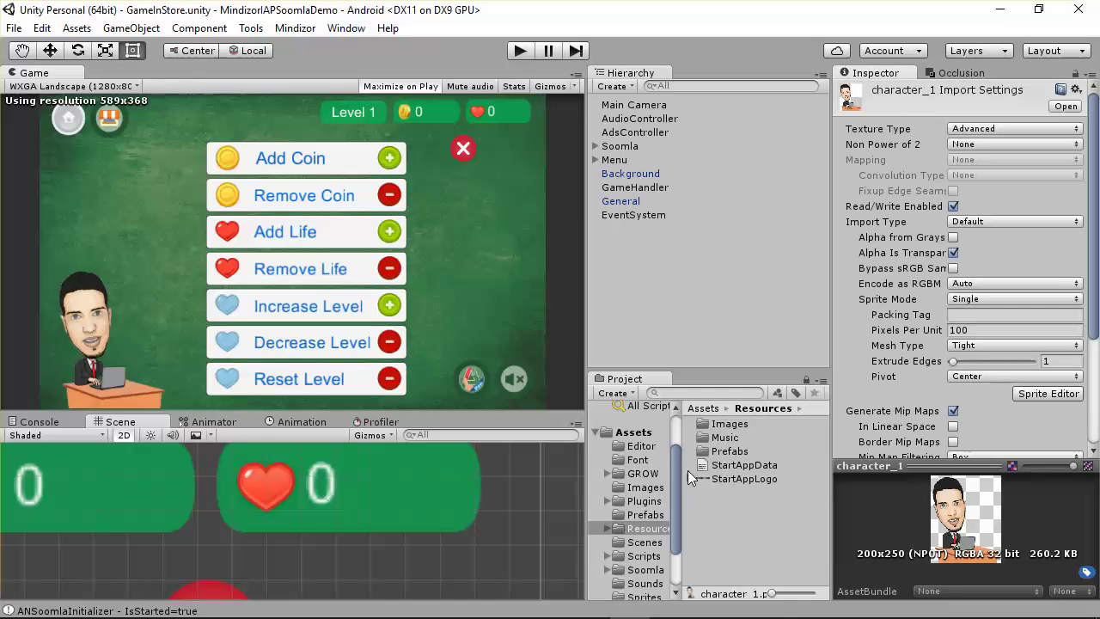
Step: Show the contents of the project's Scenes folder and create a new empty scene
{"action": "left_click", "coordinate": [643, 542]}
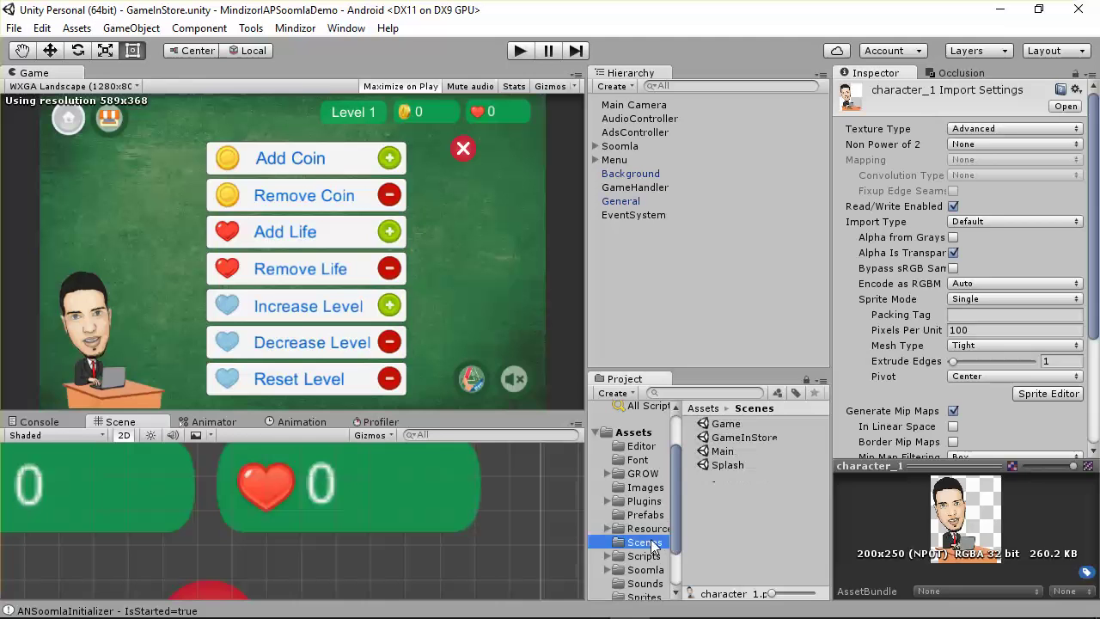
{"action": "right_click", "coordinate": [769, 489]}
{"action": "mouse_move", "coordinate": [823, 201]}
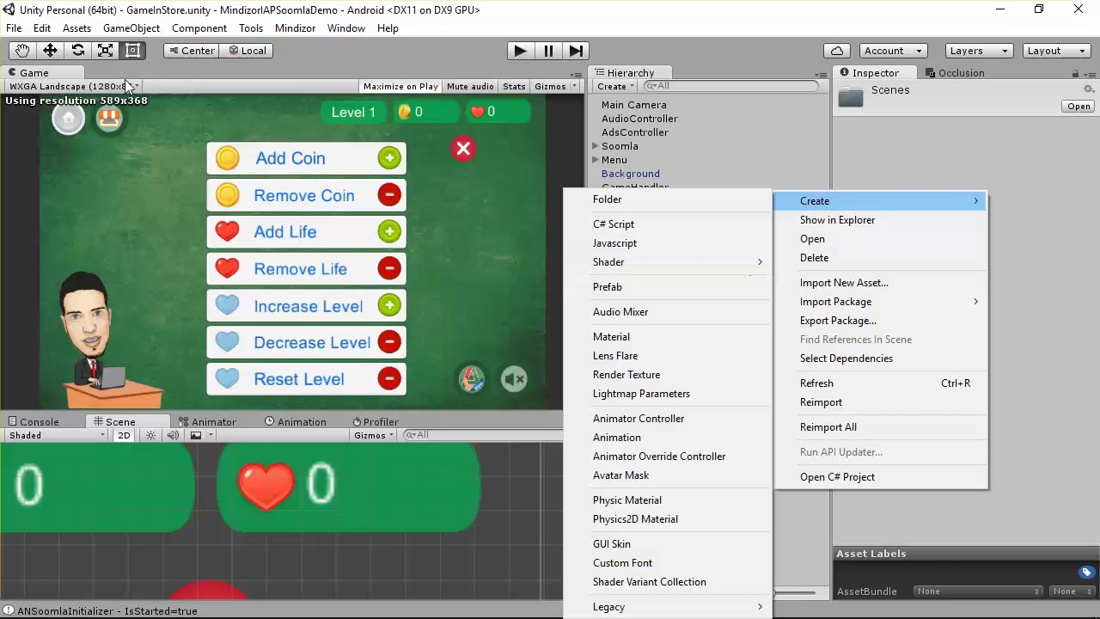
{"action": "left_click", "coordinate": [14, 27]}
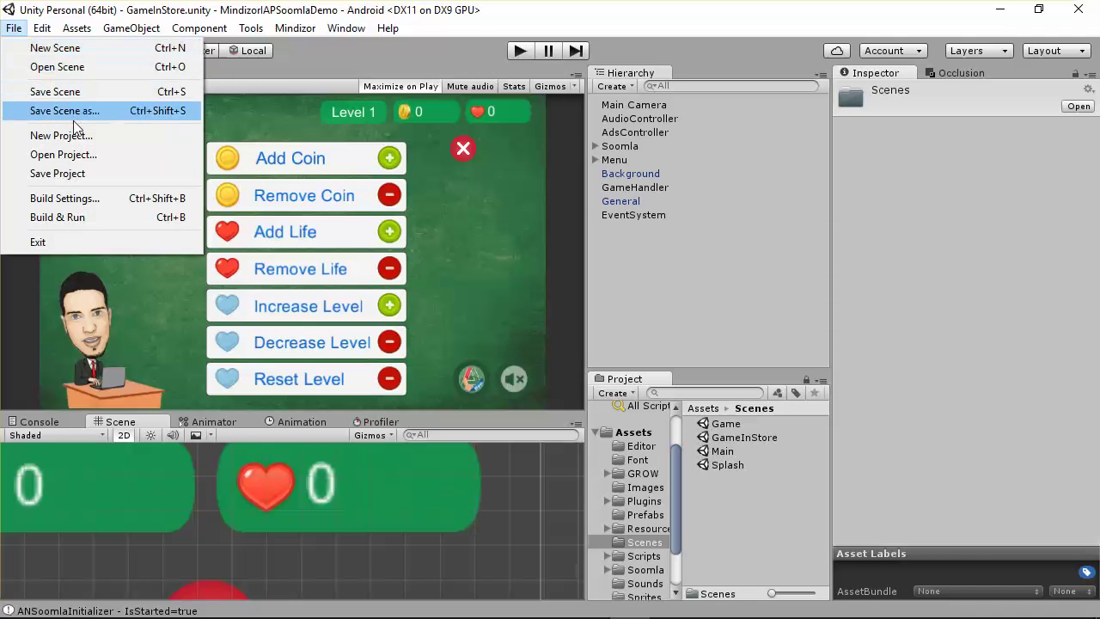
{"action": "left_click", "coordinate": [76, 50]}
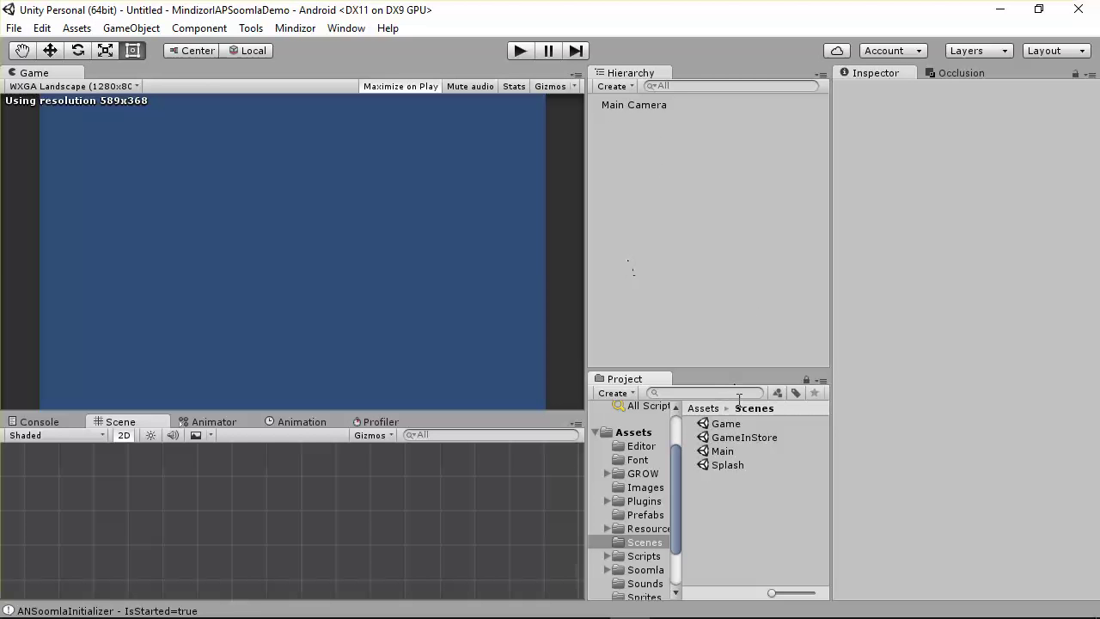
Step: Save the new scene as TestUI in the Assets/Scenes folder and select it in the project
{"action": "left_click", "coordinate": [12, 27]}
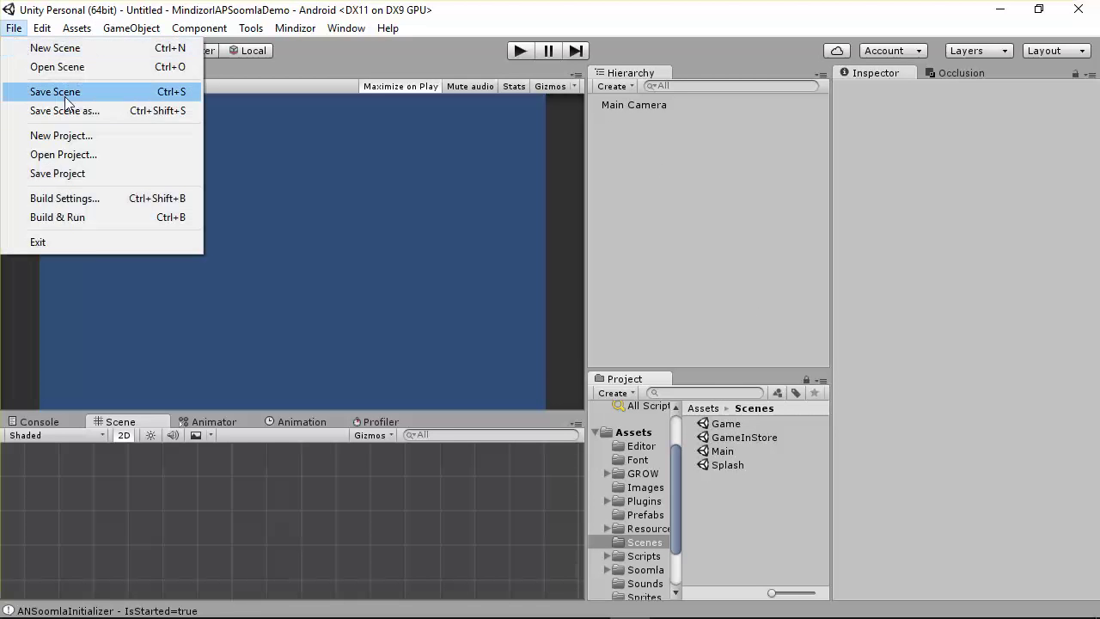
{"action": "left_click", "coordinate": [69, 90]}
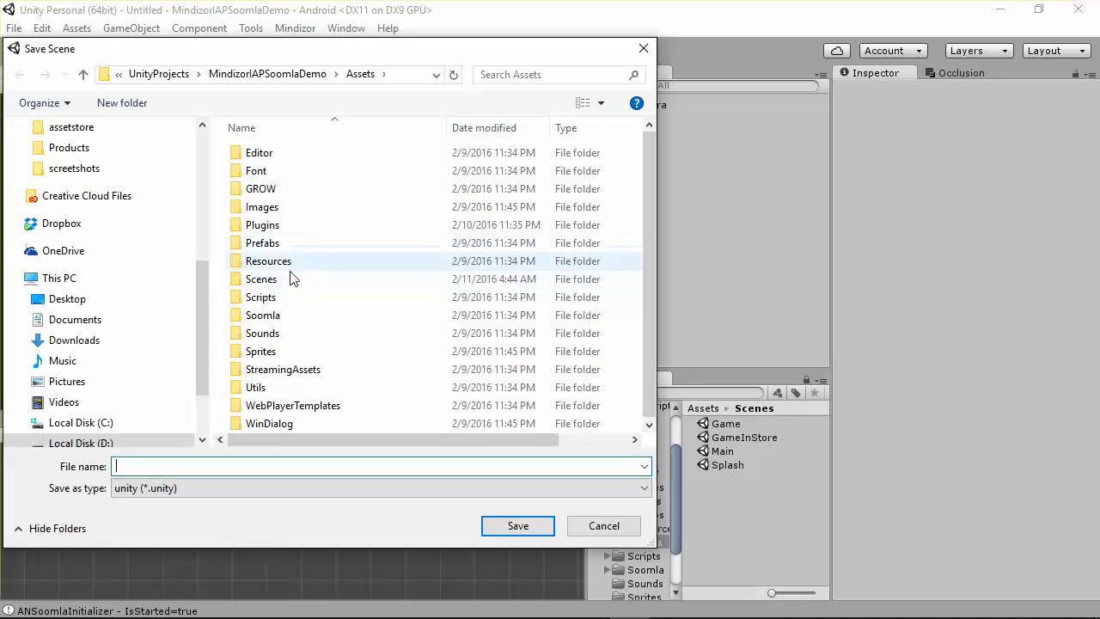
{"action": "left_click", "coordinate": [279, 278]}
{"action": "double_click", "coordinate": [278, 279]}
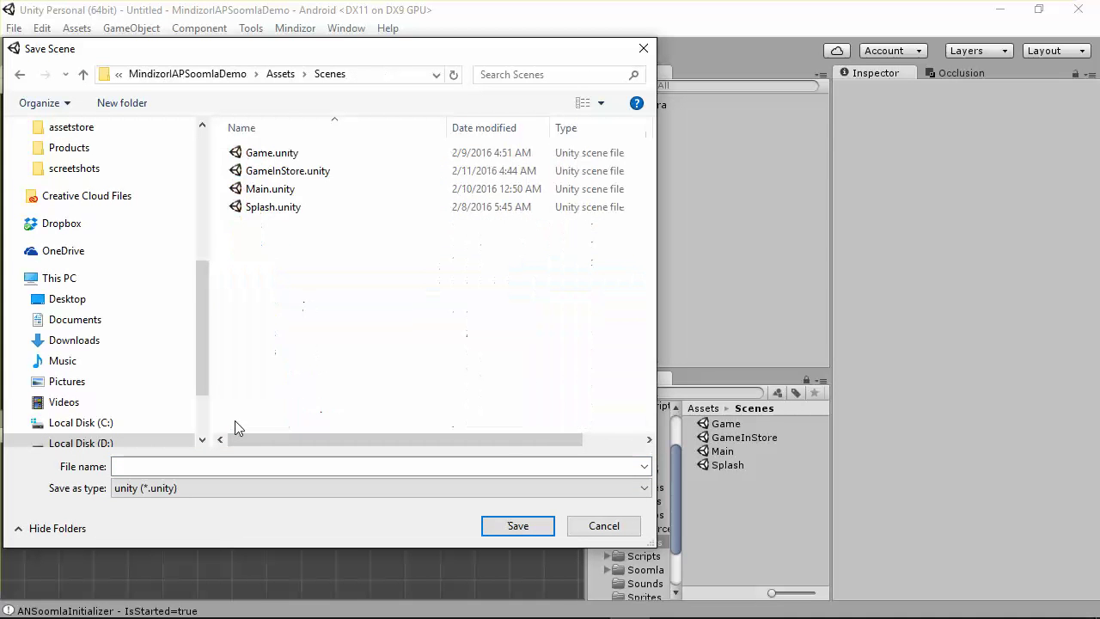
{"action": "type", "text": "TestUI"}
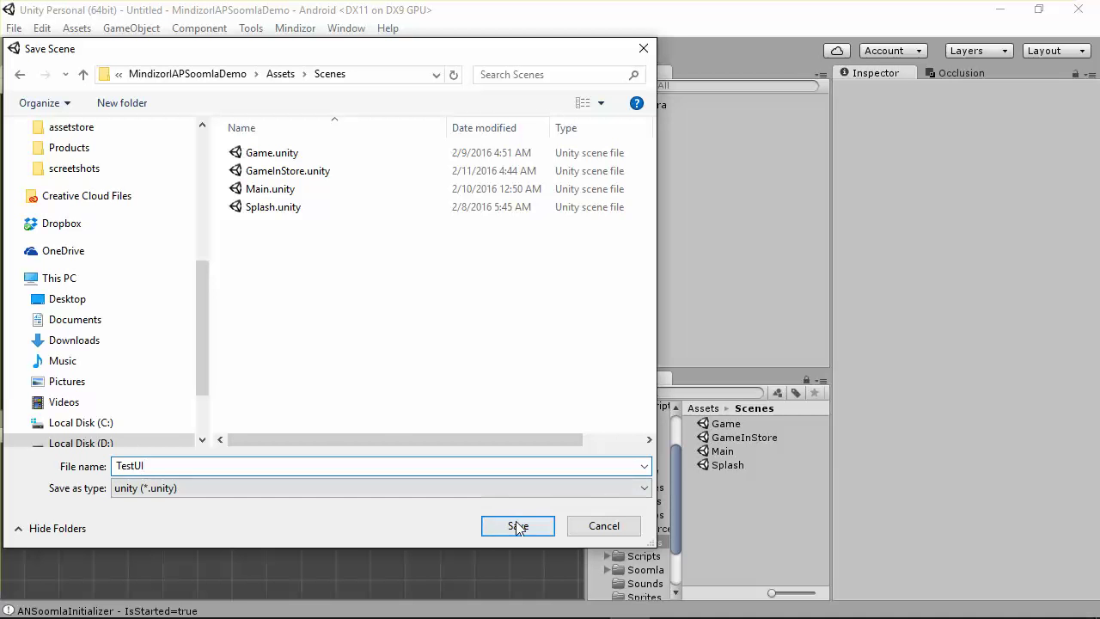
{"action": "left_click", "coordinate": [517, 526]}
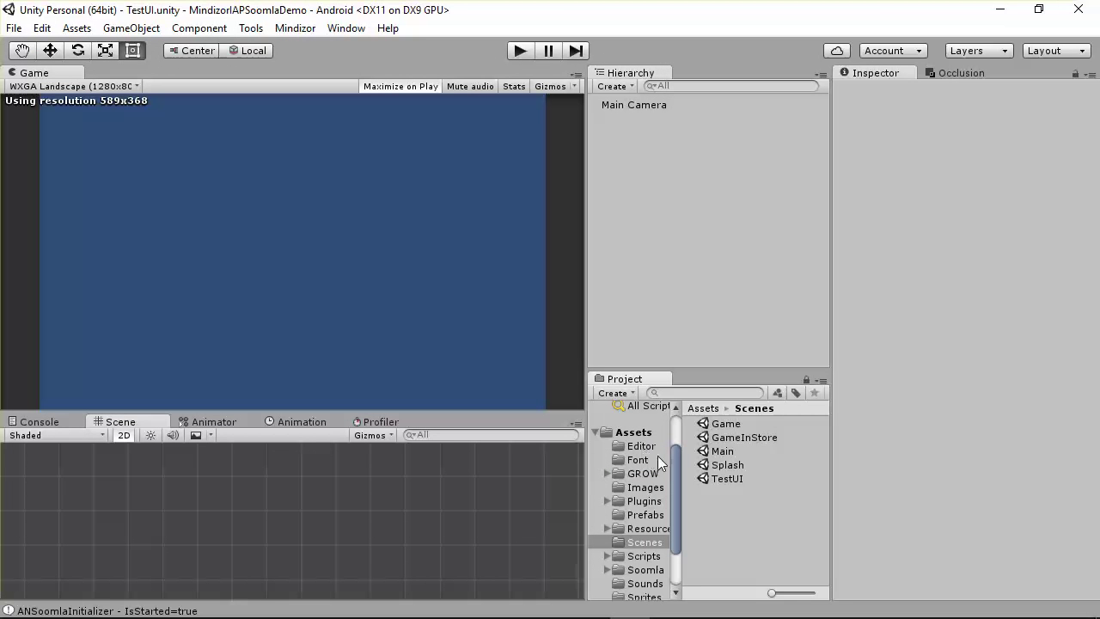
{"action": "left_click", "coordinate": [737, 439]}
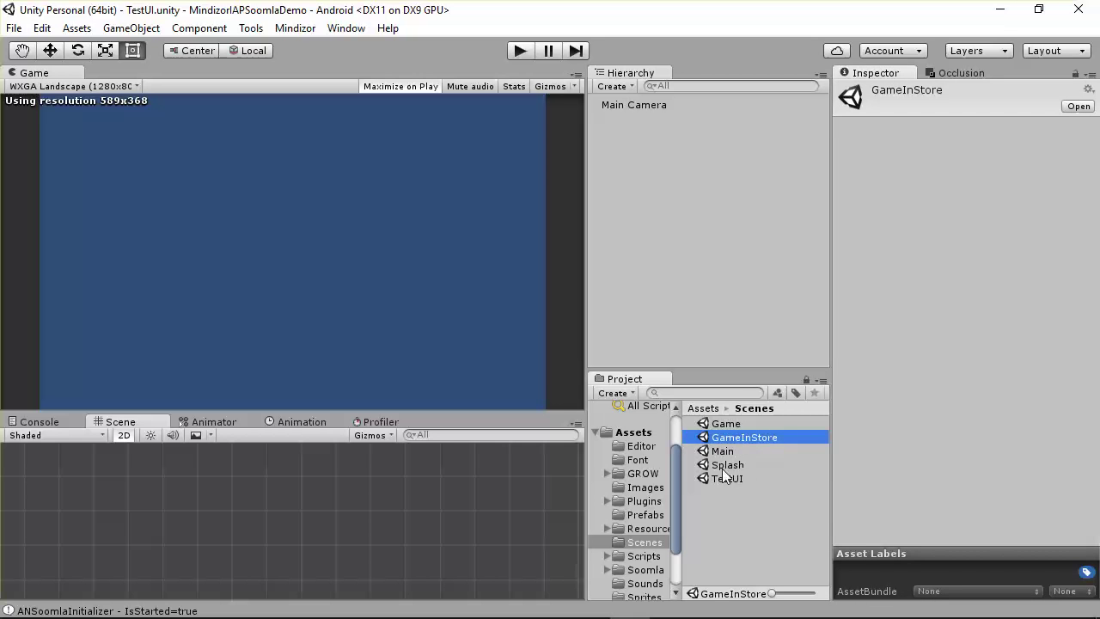
{"action": "left_click", "coordinate": [737, 479]}
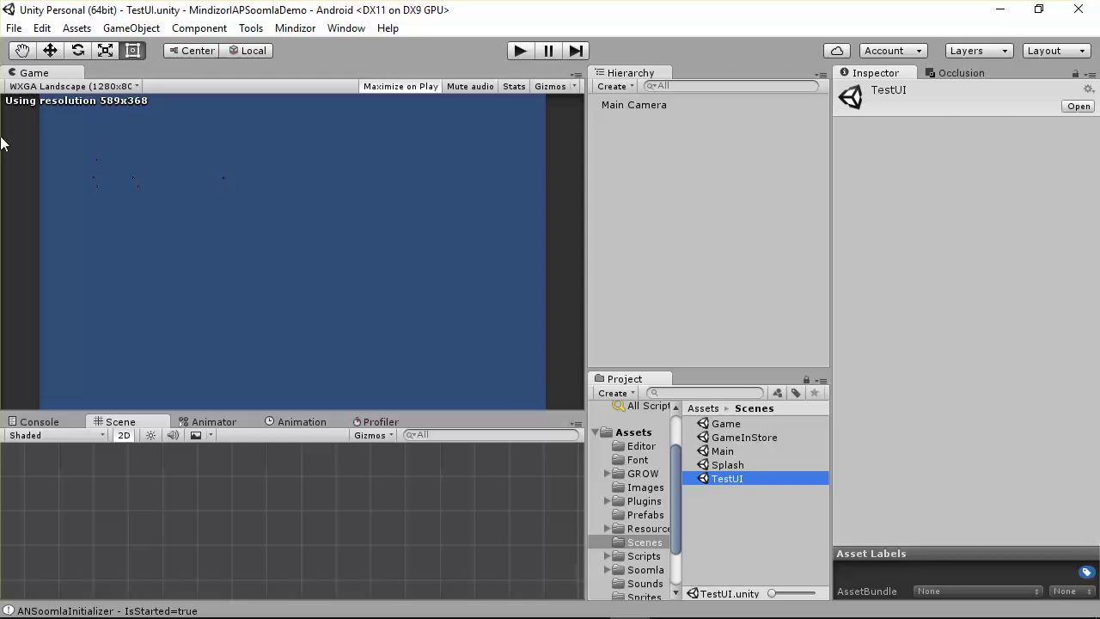
Step: Set the Main Camera's background color to a brighter blue, hex 004ABF05
{"action": "left_click", "coordinate": [633, 104]}
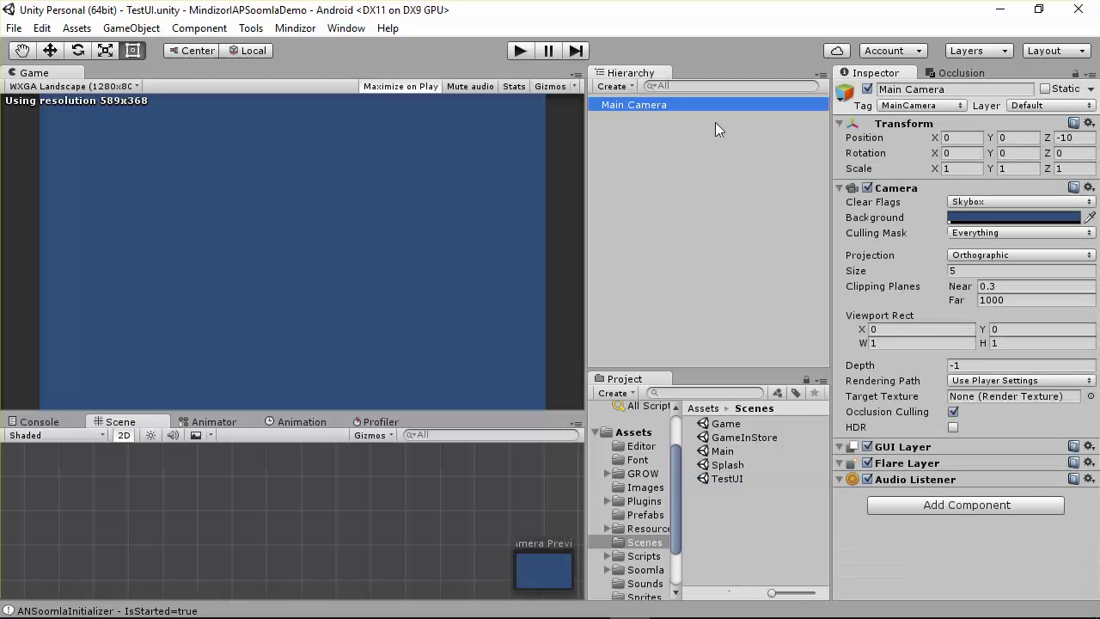
{"action": "left_click", "coordinate": [971, 201]}
{"action": "left_click", "coordinate": [922, 193]}
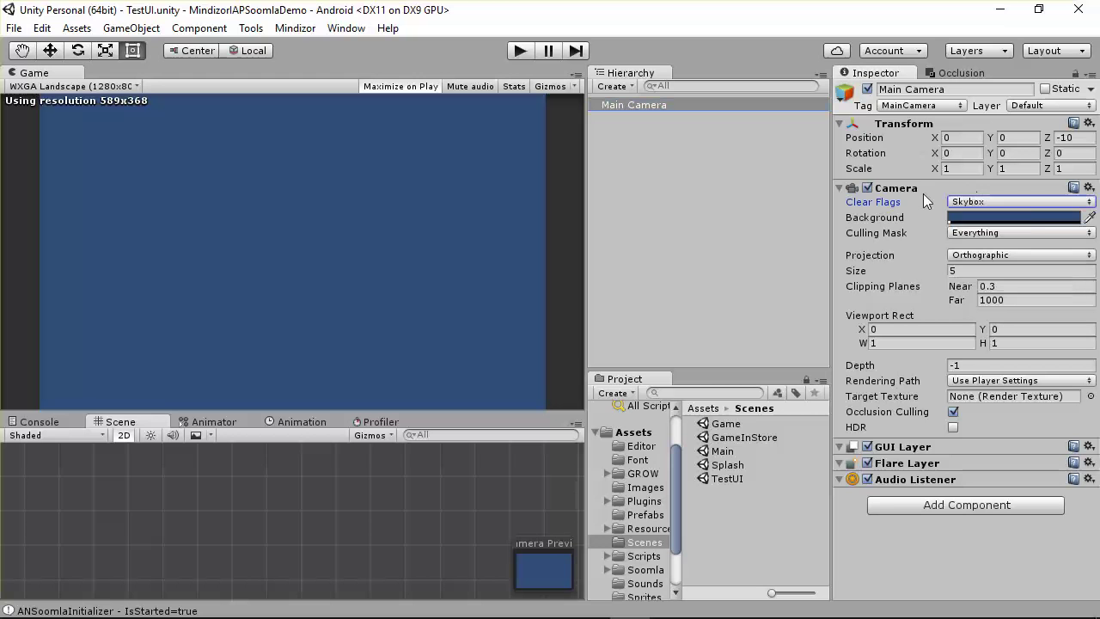
{"action": "left_click", "coordinate": [1039, 219]}
{"action": "mouse_move", "coordinate": [810, 225]}
{"action": "left_mouse_down"}
{"action": "mouse_move", "coordinate": [727, 233]}
{"action": "mouse_move", "coordinate": [813, 207]}
{"action": "mouse_move", "coordinate": [794, 279]}
{"action": "mouse_move", "coordinate": [760, 226]}
{"action": "mouse_move", "coordinate": [791, 275]}
{"action": "mouse_move", "coordinate": [779, 204]}
{"action": "mouse_move", "coordinate": [822, 219]}
{"action": "left_mouse_up"}
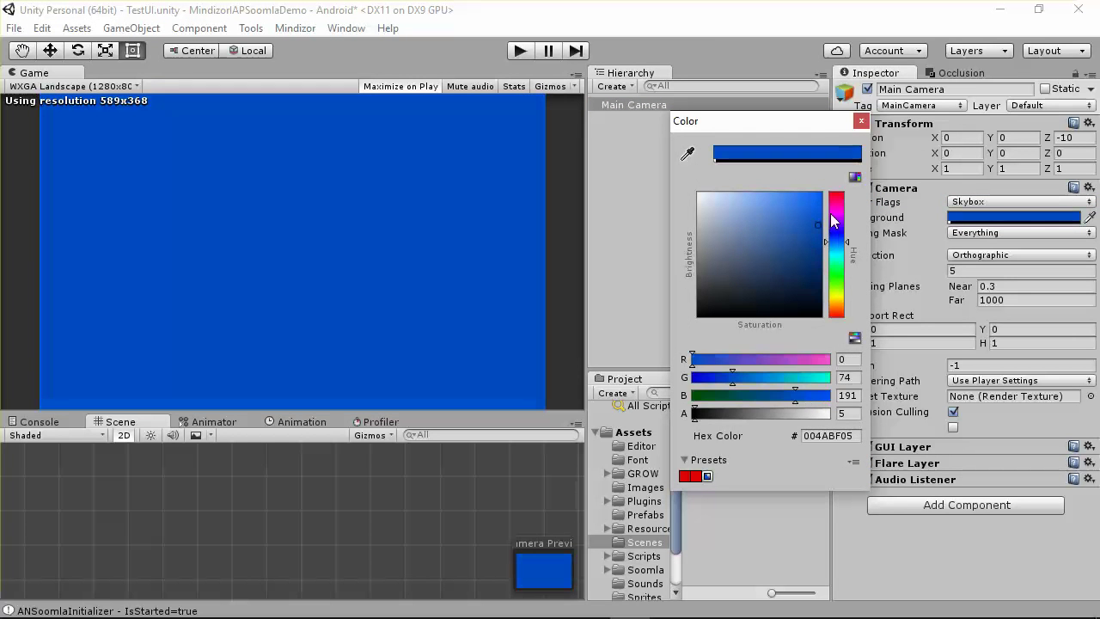
{"action": "left_click", "coordinate": [861, 121]}
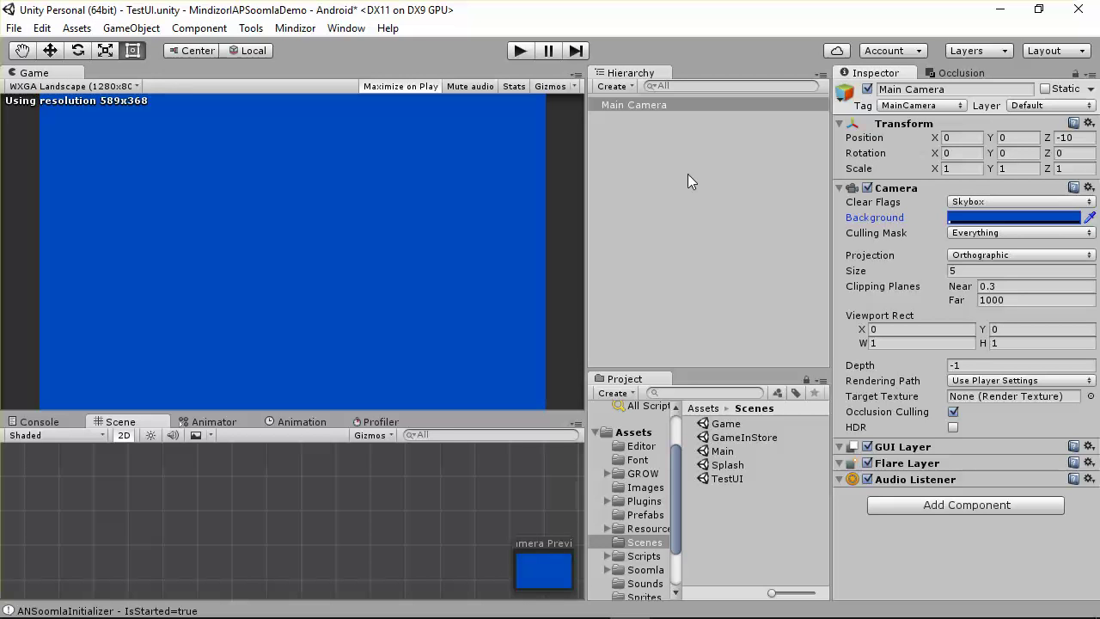
{"action": "left_click", "coordinate": [650, 132]}
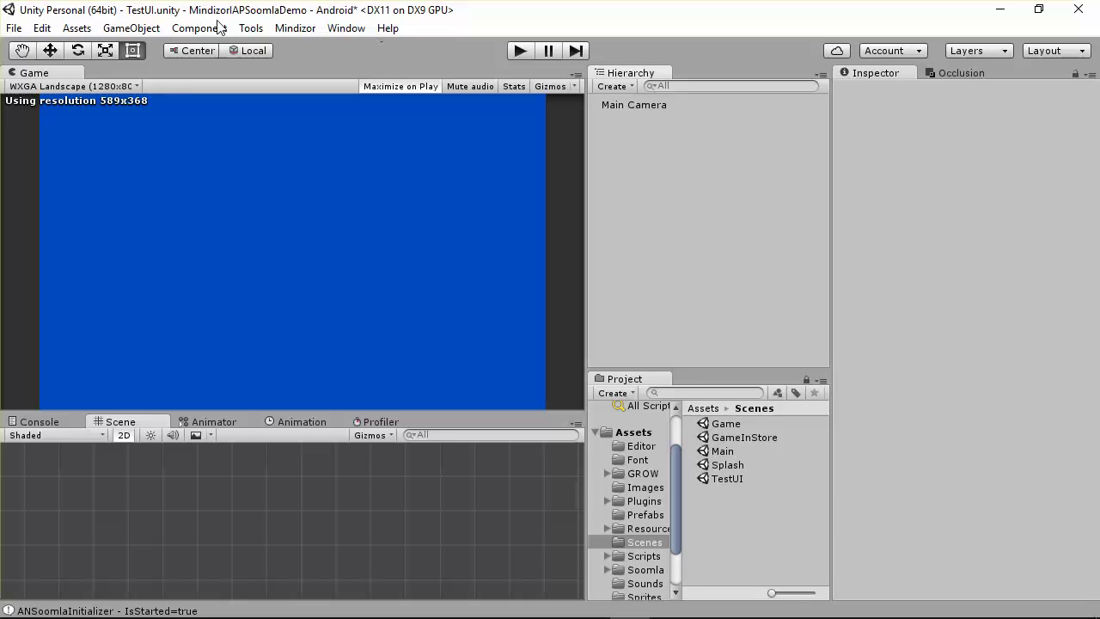
Step: Create an empty game object in the TestUI scene and name it Background
{"action": "left_click", "coordinate": [146, 27]}
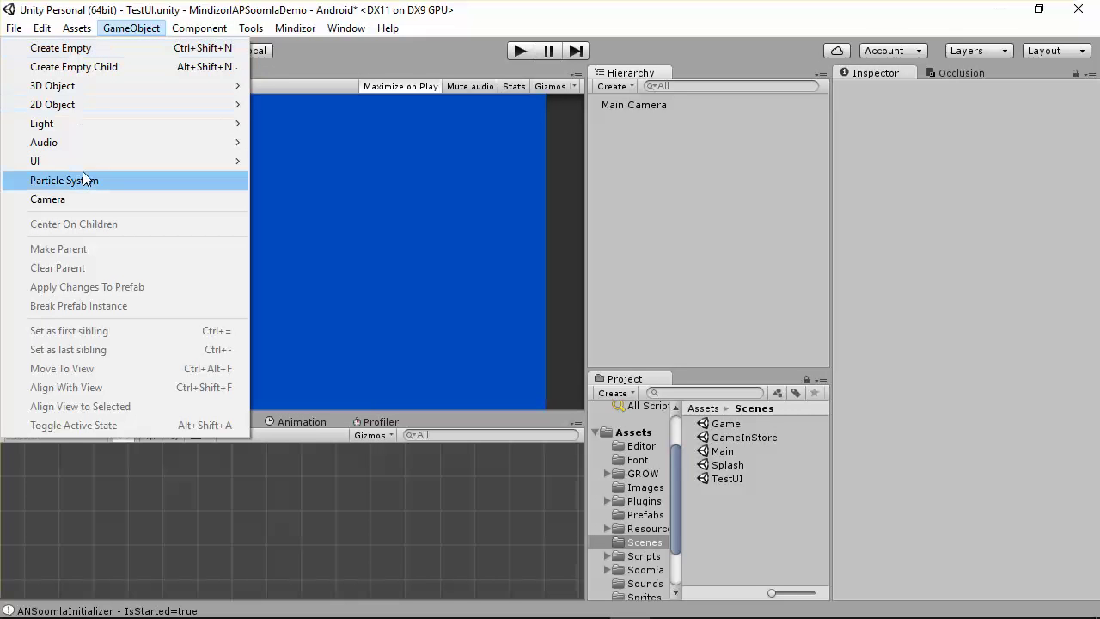
{"action": "mouse_move", "coordinate": [80, 170]}
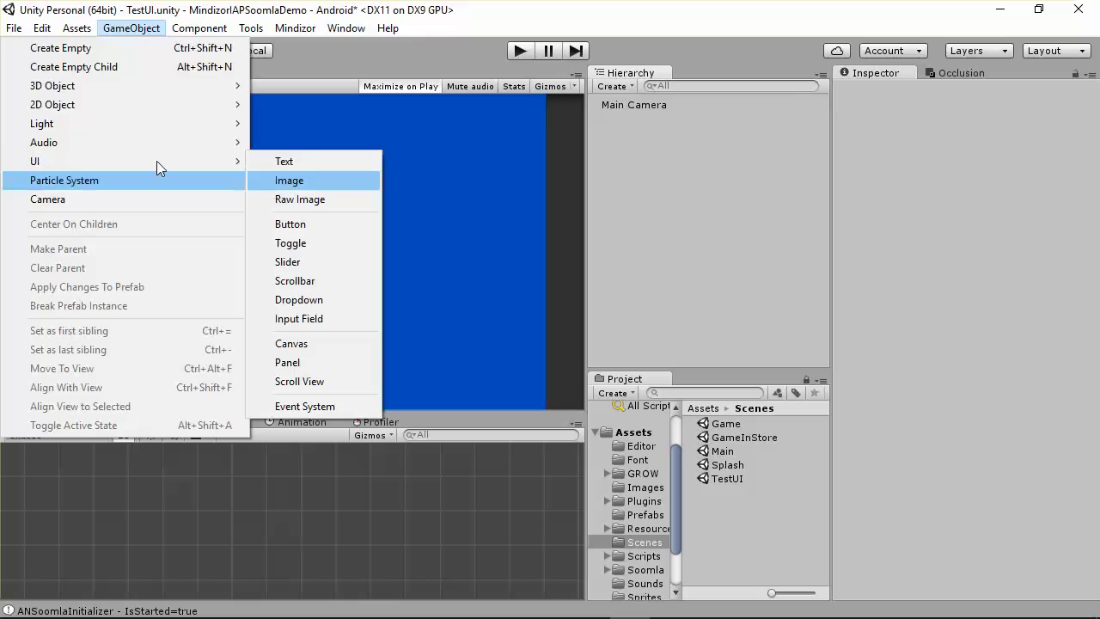
{"action": "left_click", "coordinate": [43, 50]}
{"action": "left_click", "coordinate": [899, 89]}
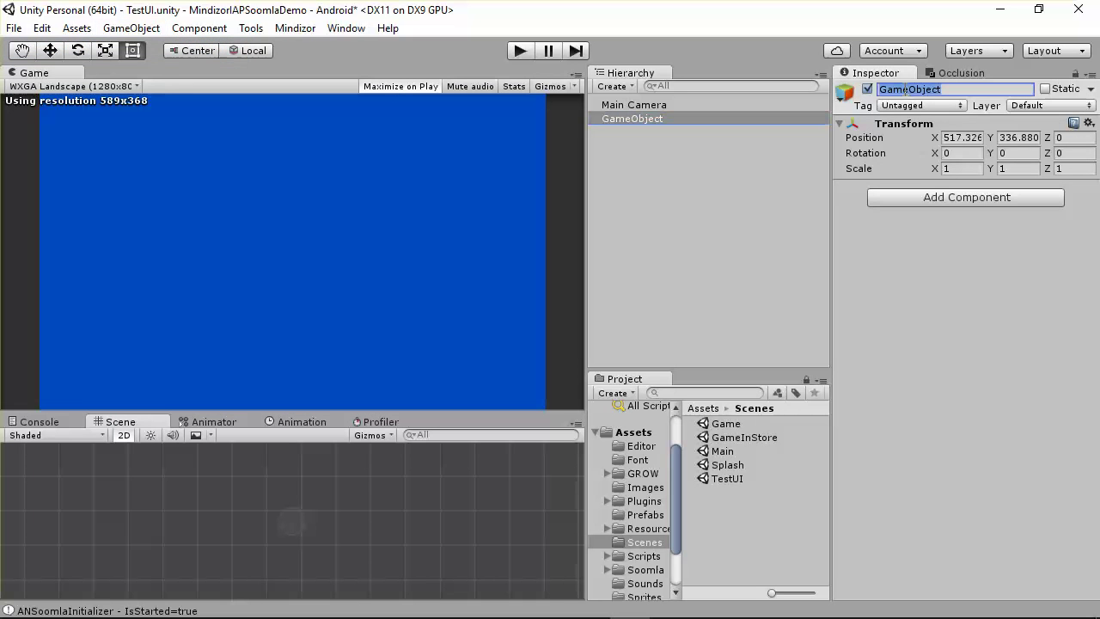
{"action": "type", "text": "Background"}
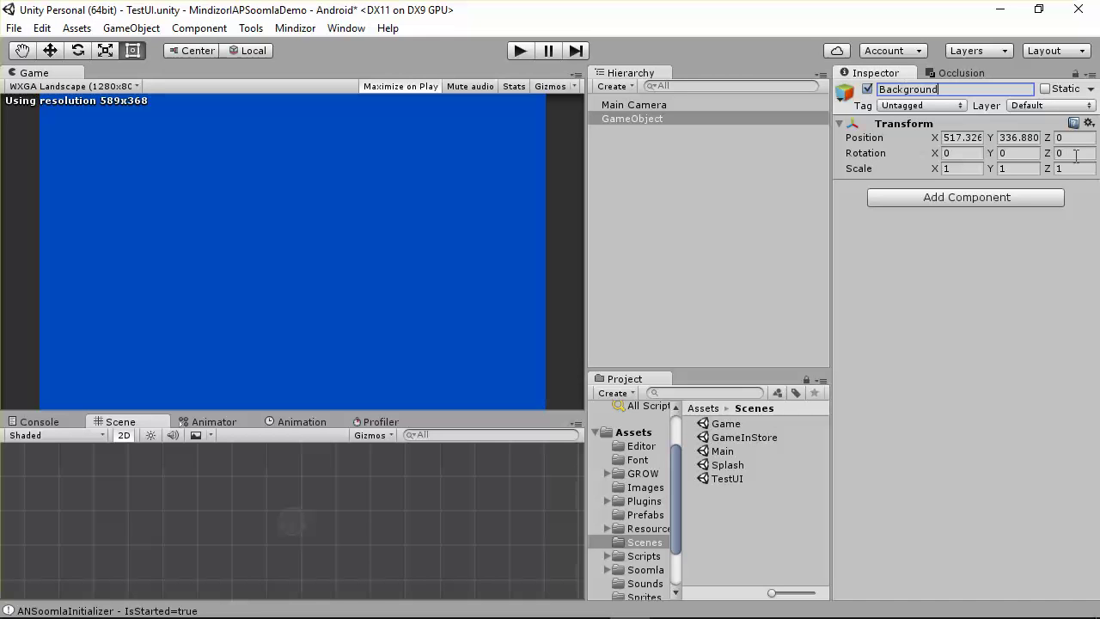
{"action": "key", "text": "Return"}
{"action": "left_click", "coordinate": [946, 89]}
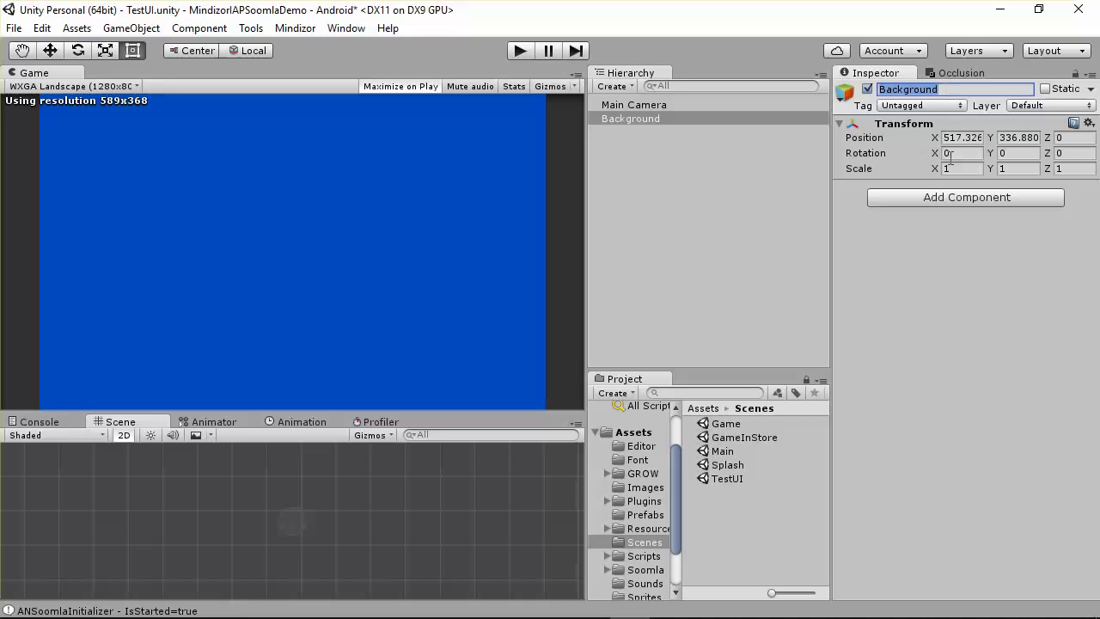
Step: Add the Responsive script to the Background object and assign Main Camera as its Cam
{"action": "left_click", "coordinate": [945, 199]}
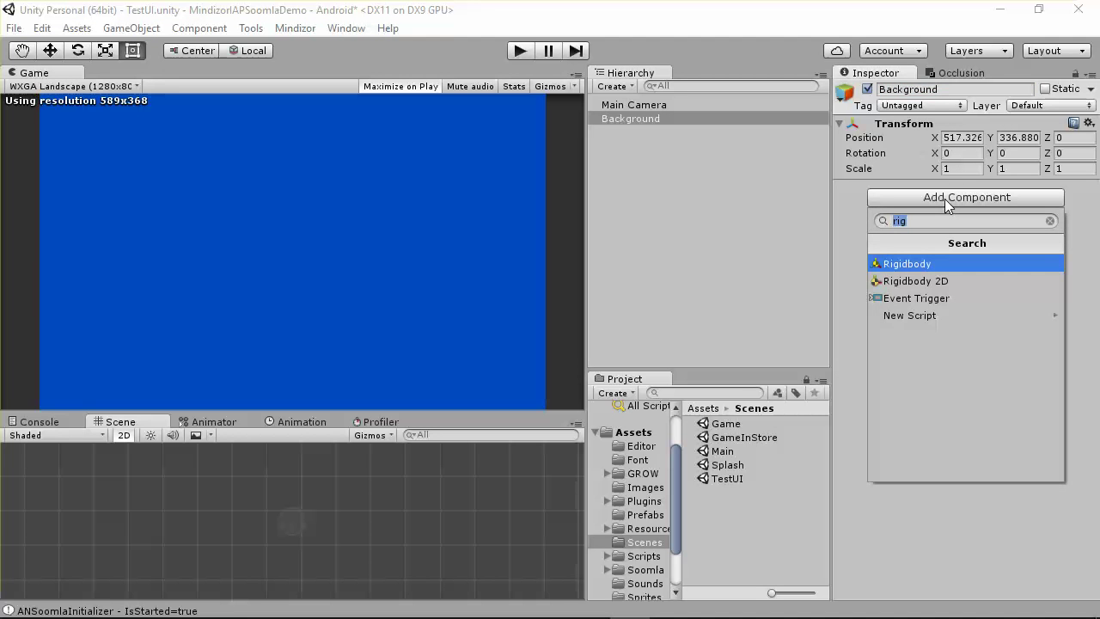
{"action": "type", "text": "res"}
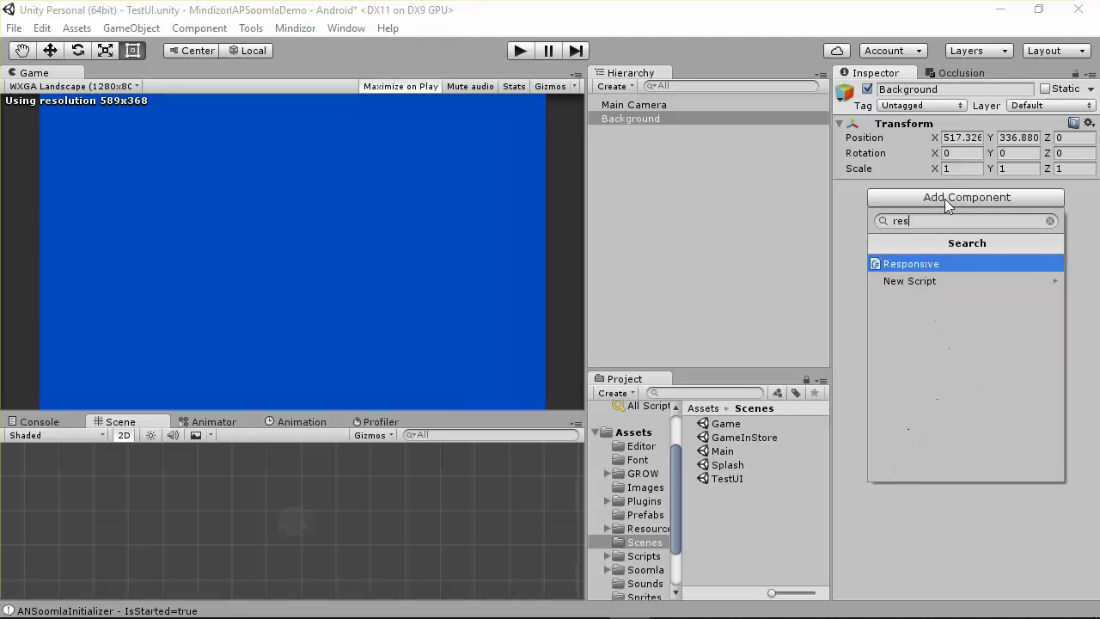
{"action": "left_click", "coordinate": [939, 266]}
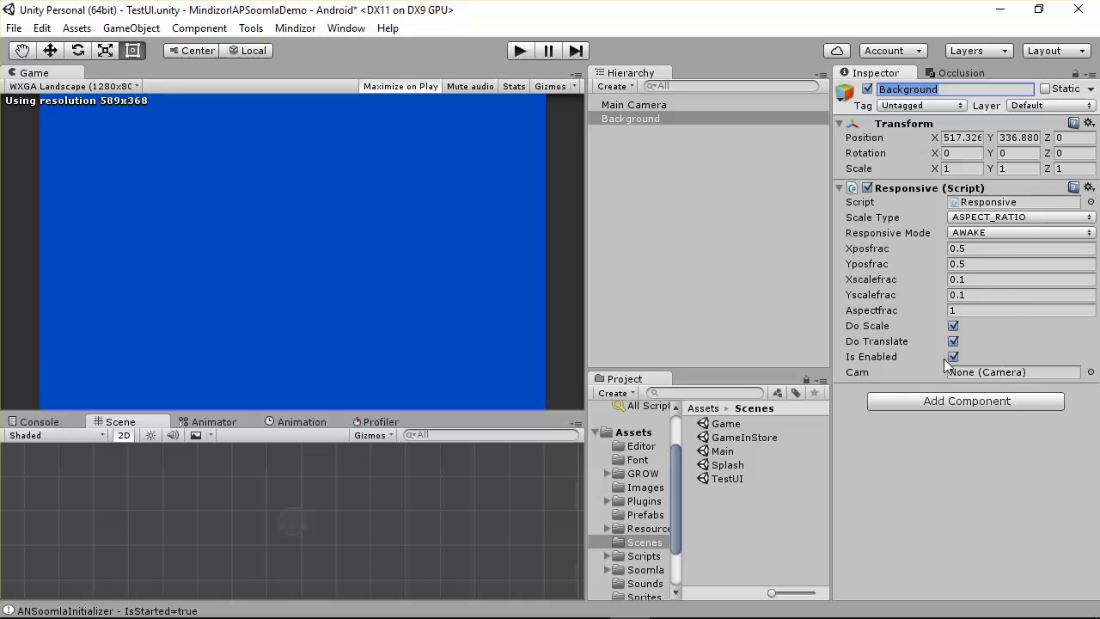
{"action": "left_click", "coordinate": [627, 105]}
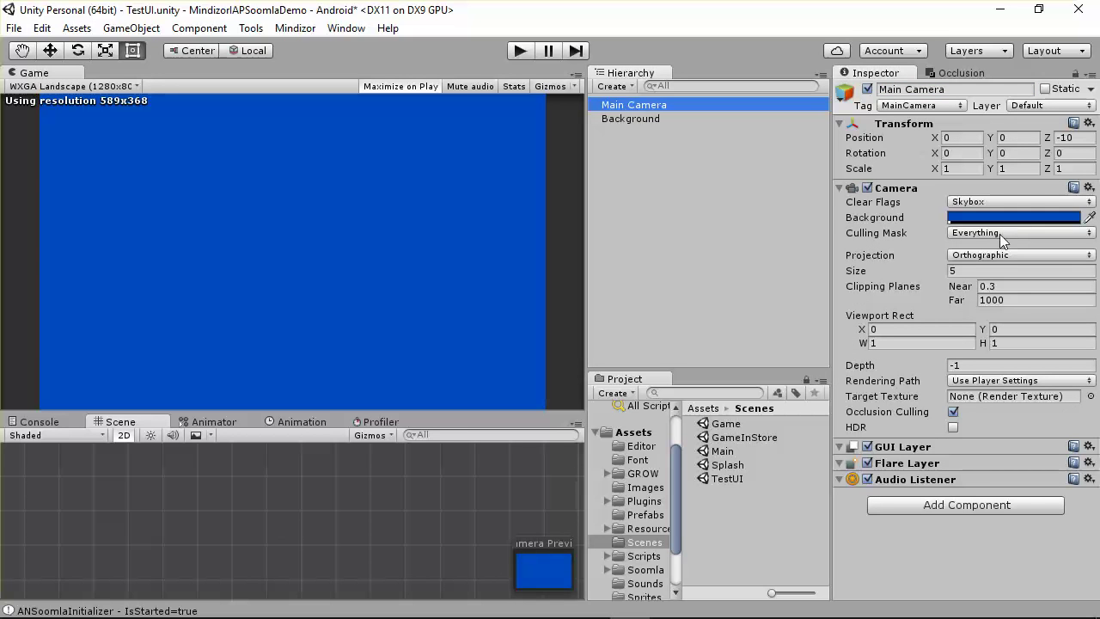
{"action": "left_click", "coordinate": [629, 120]}
{"action": "left_click_drag", "start_coordinate": [633, 105], "coordinate": [994, 372]}
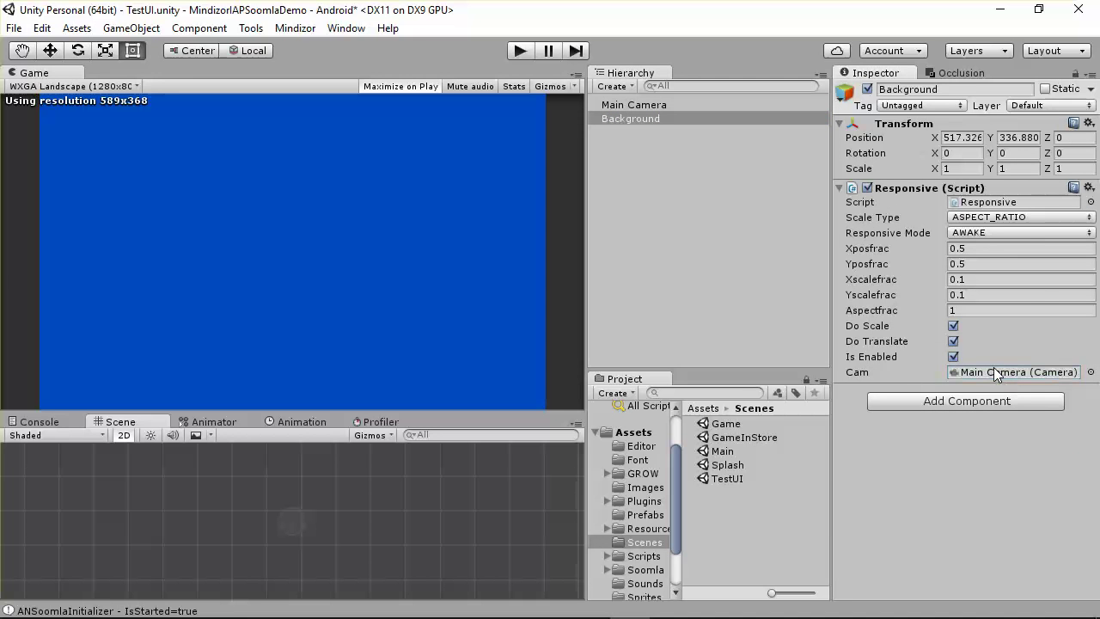
Step: Add a Sprite Renderer component to the Background object
{"action": "left_click", "coordinate": [913, 397]}
{"action": "type", "text": "s"}
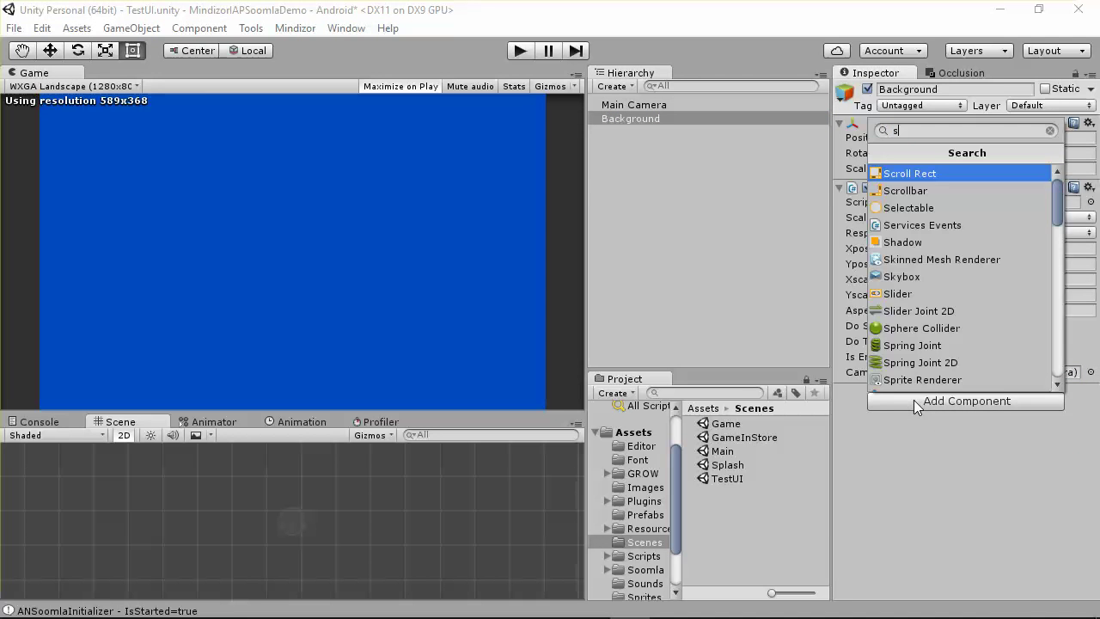
{"action": "type", "text": "pri"}
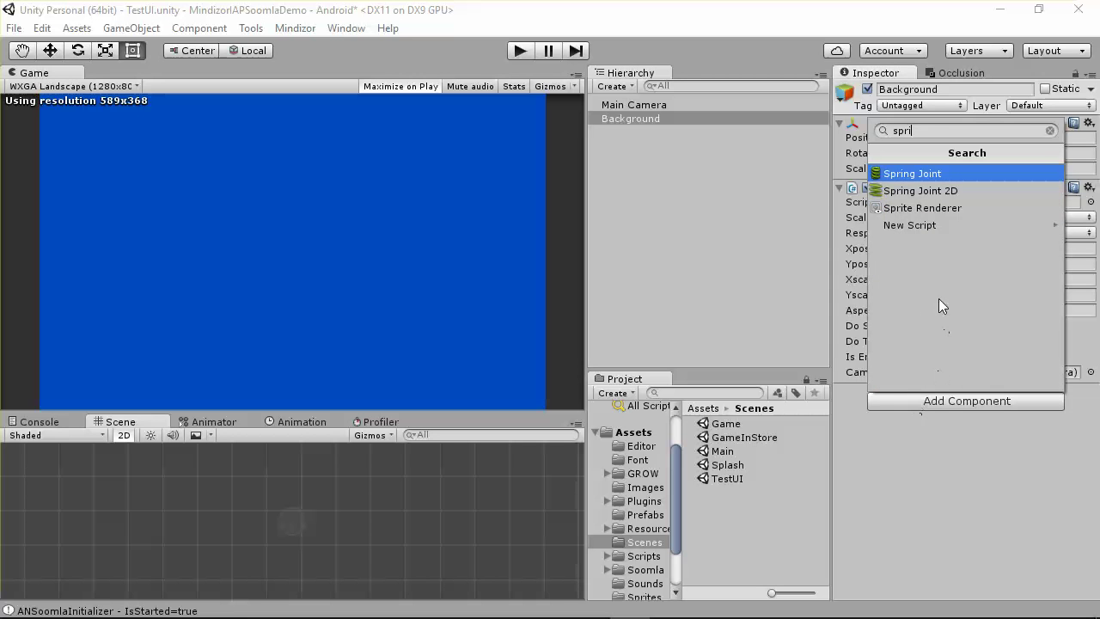
{"action": "left_click", "coordinate": [956, 211]}
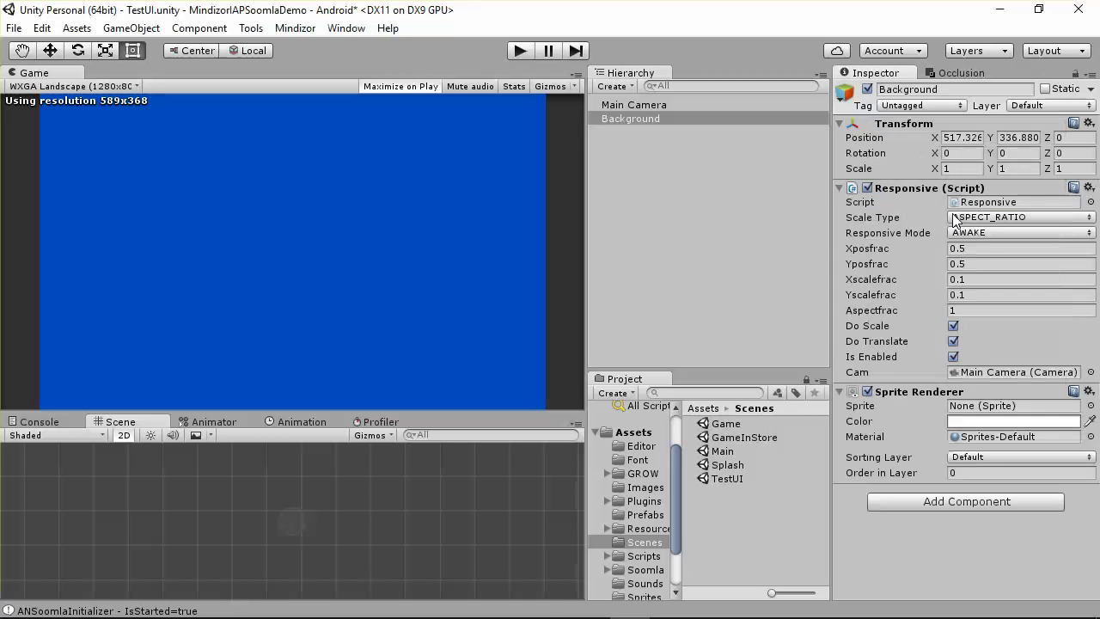
Step: Switch to the UI-Animation-Fundamentals folder in File Explorer and copy all of its PNG images
{"action": "mouse_move", "coordinate": [324, 612]}
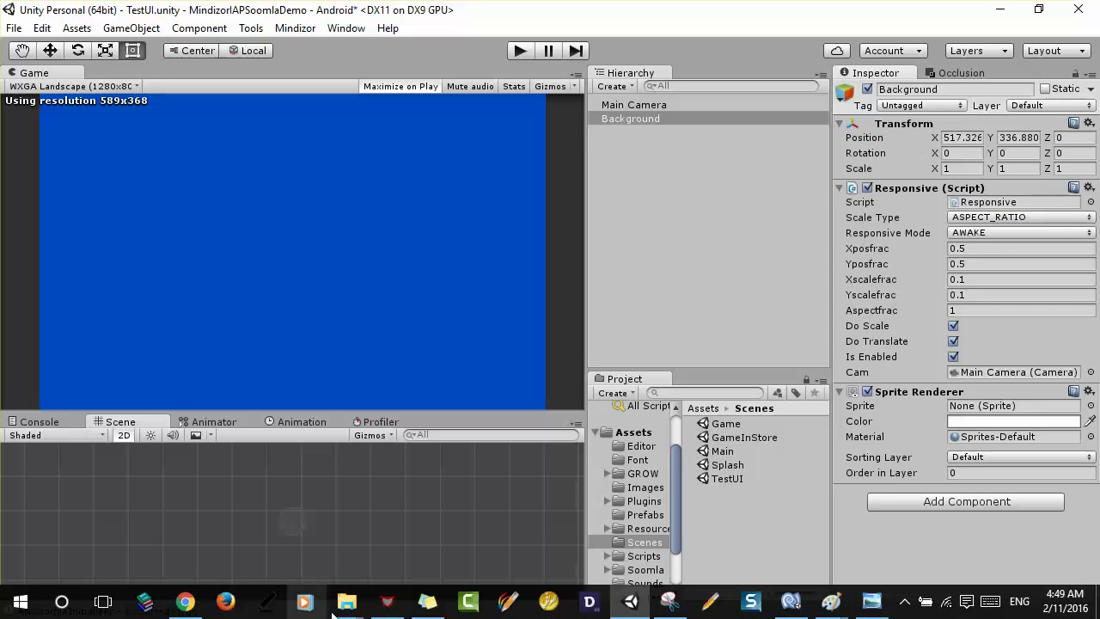
{"action": "right_click", "coordinate": [347, 601]}
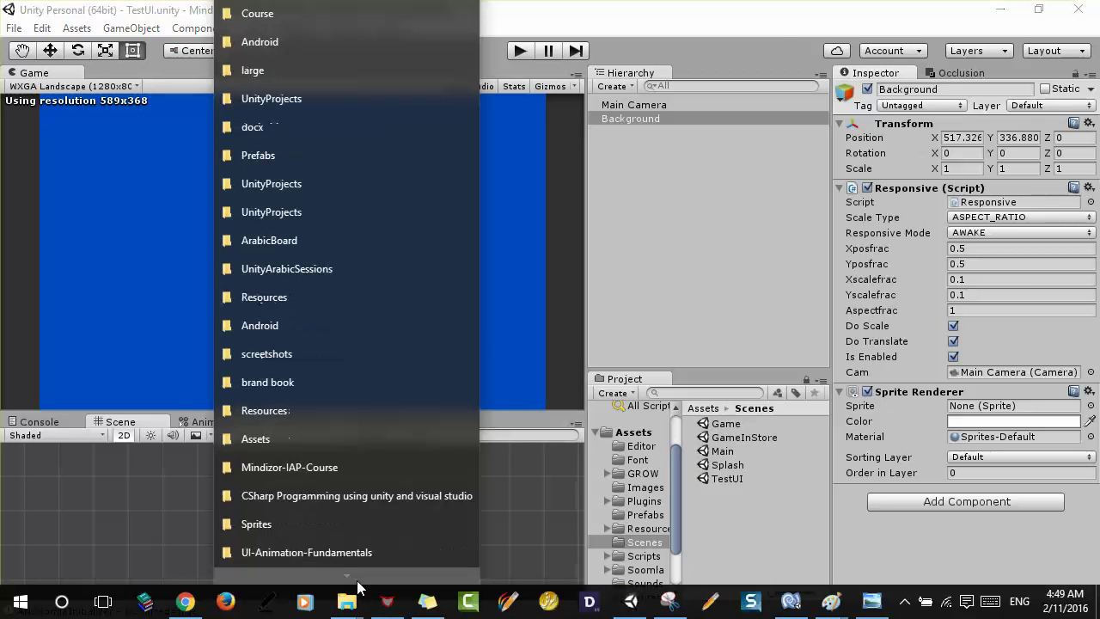
{"action": "left_click", "coordinate": [345, 552]}
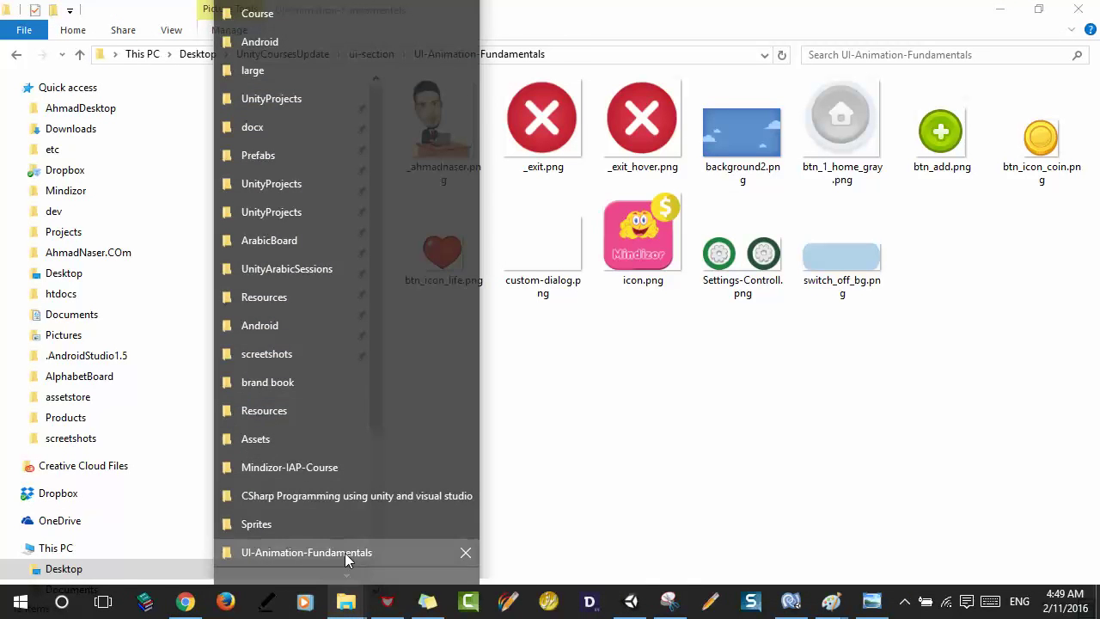
{"action": "left_click_drag", "start_coordinate": [1030, 385], "coordinate": [431, 120]}
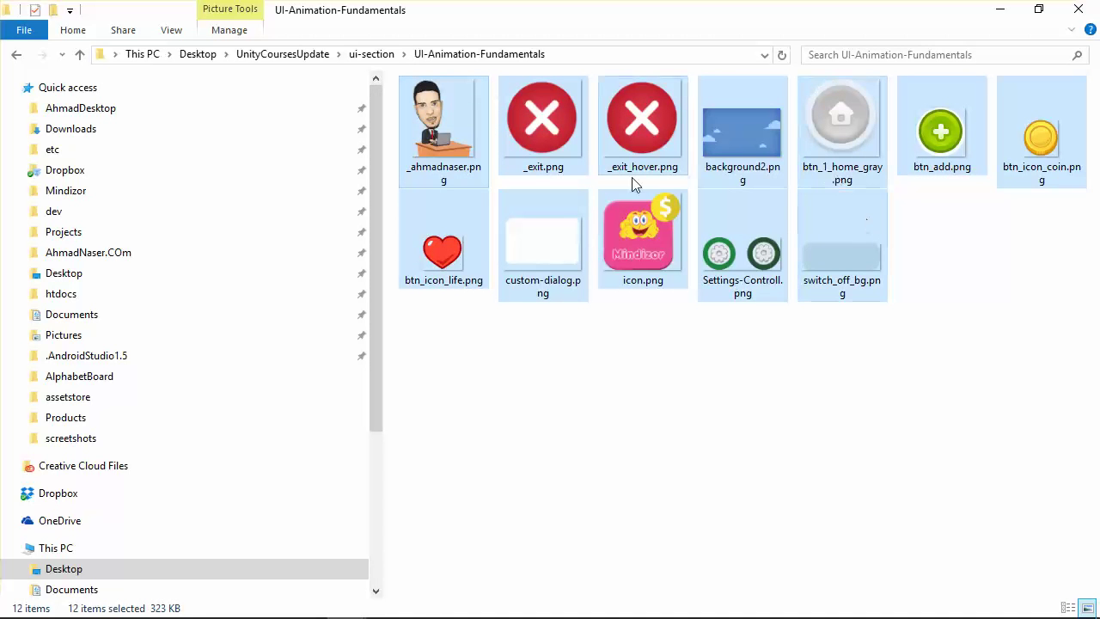
{"action": "right_click", "coordinate": [429, 129]}
{"action": "left_click", "coordinate": [106, 518]}
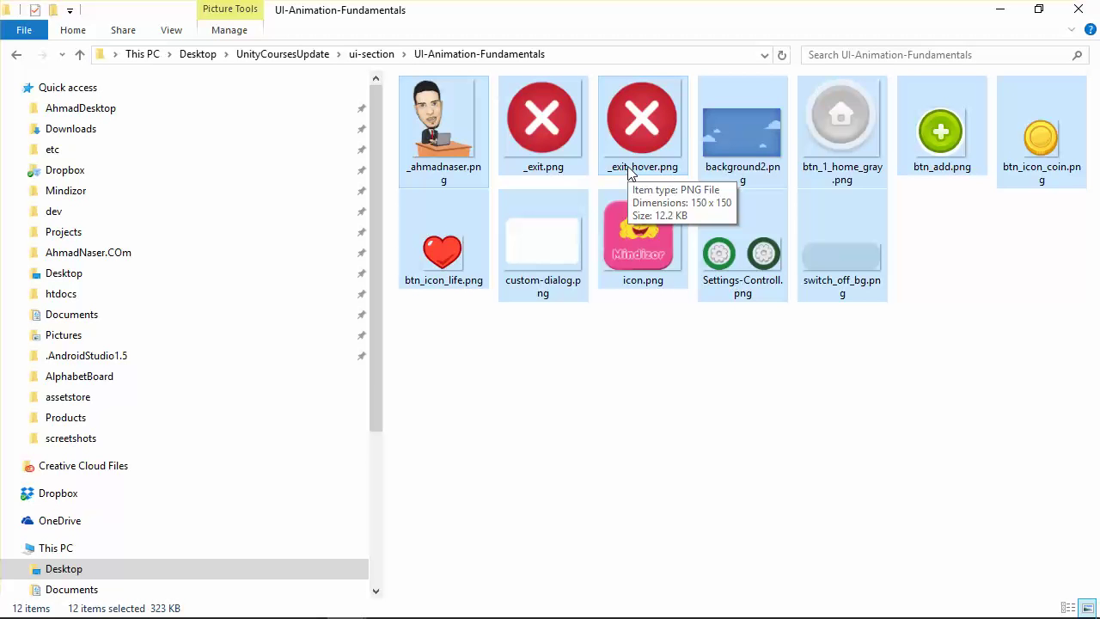
Step: Copy the 12 selected PNG images in the UI-Animation-Fundamentals folder again
{"action": "right_click", "coordinate": [438, 135]}
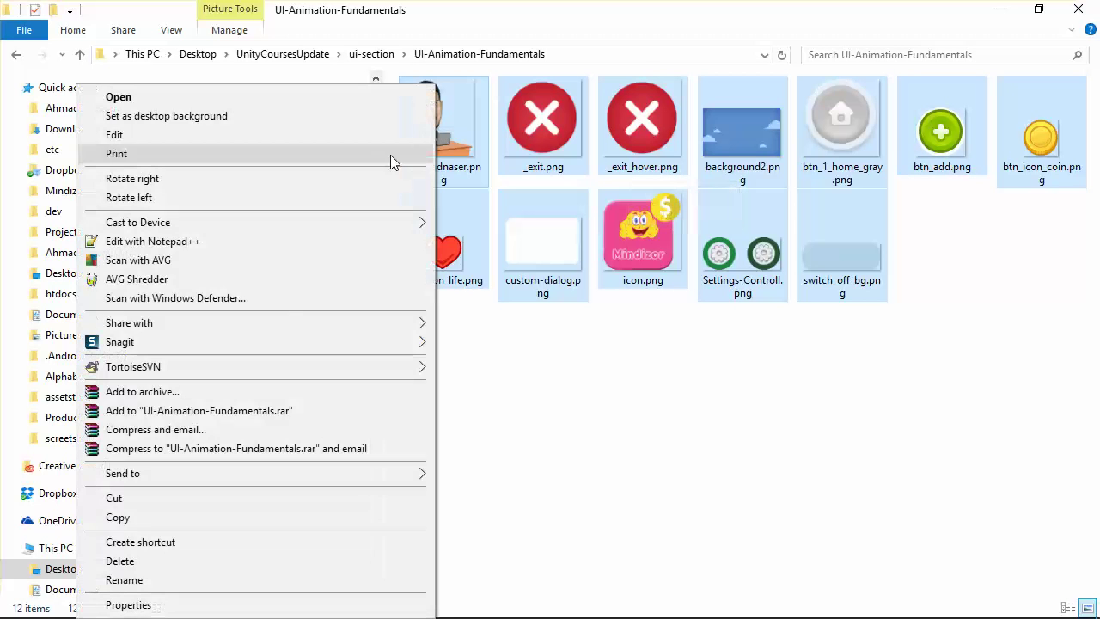
{"action": "left_click", "coordinate": [152, 520]}
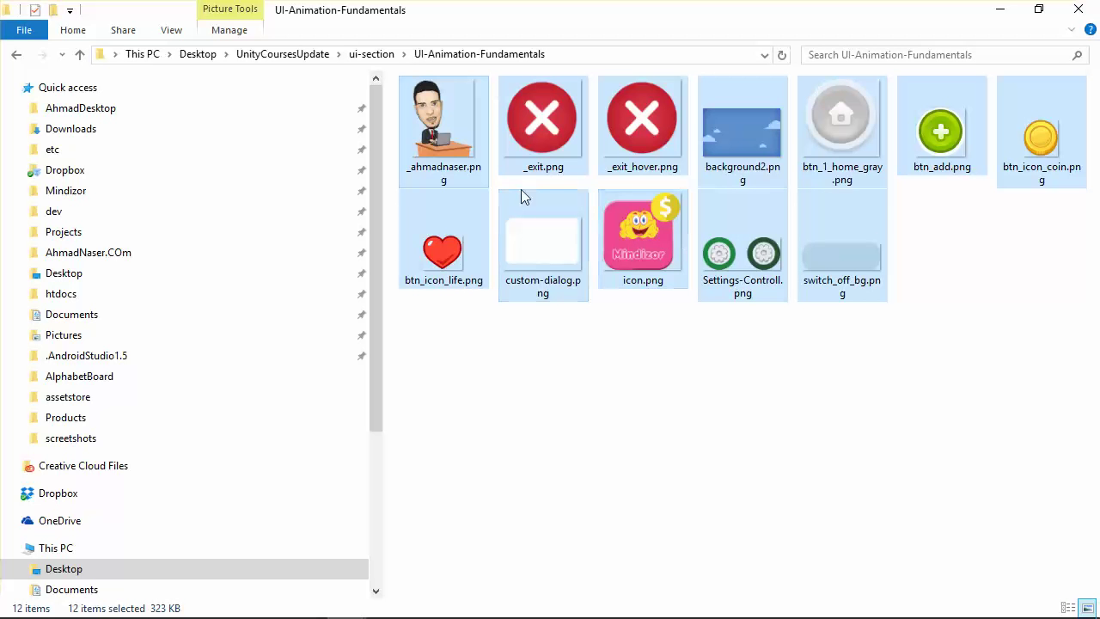
{"action": "right_click", "coordinate": [444, 137]}
{"action": "left_click", "coordinate": [163, 517]}
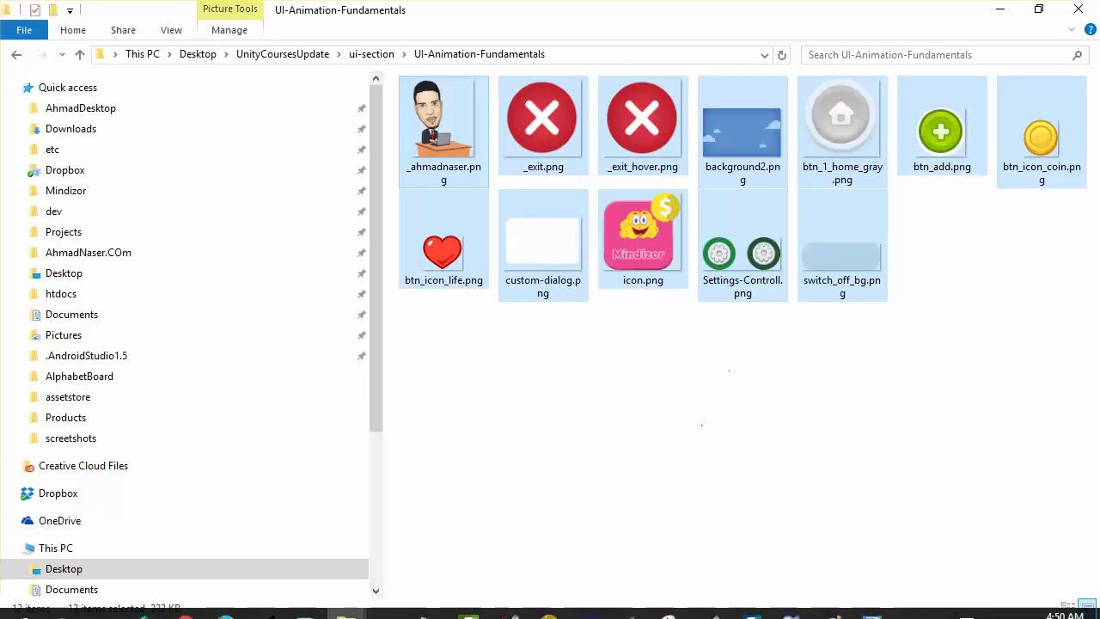
Step: Switch to Unity and show the project's Sprites folder in File Explorer
{"action": "left_click", "coordinate": [630, 601]}
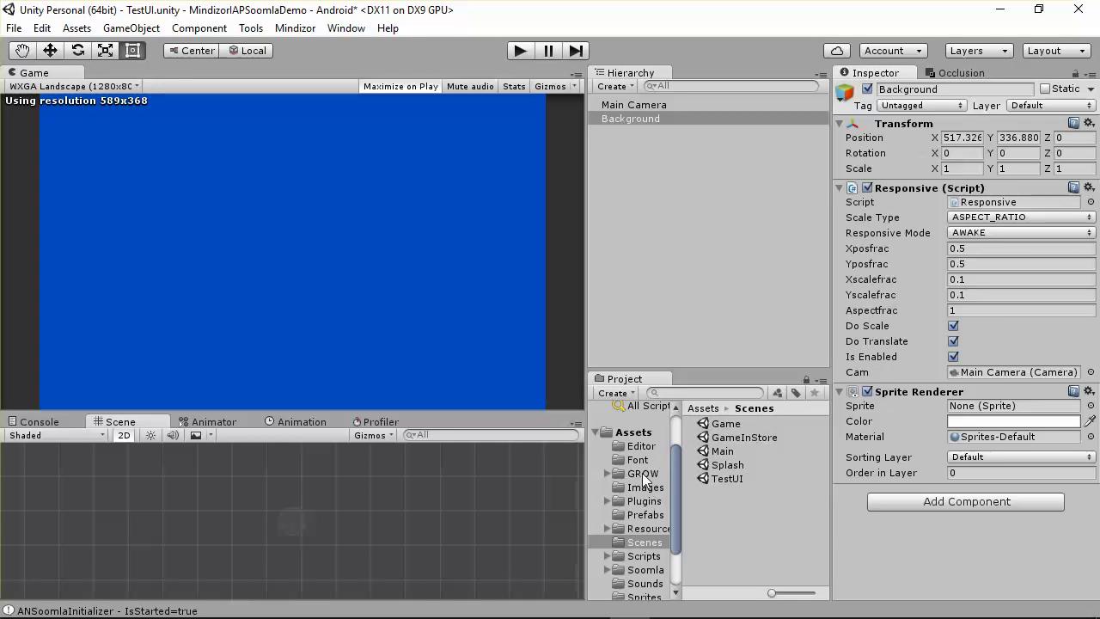
{"action": "scroll", "coordinate": [649, 506], "scroll_direction": "down", "scroll_amount": 3}
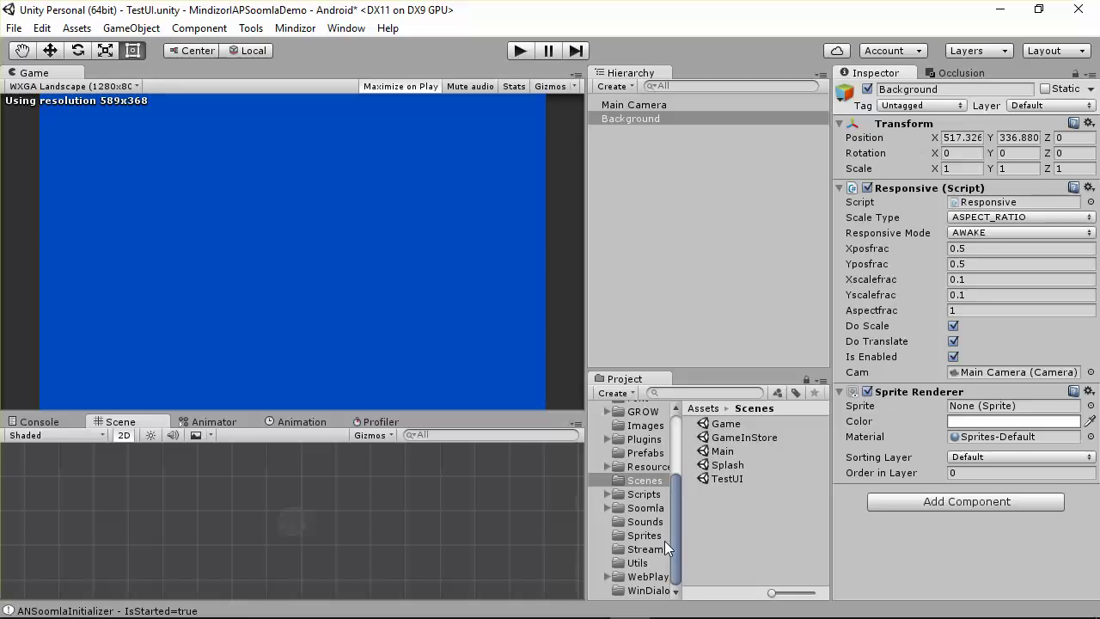
{"action": "left_click", "coordinate": [646, 535]}
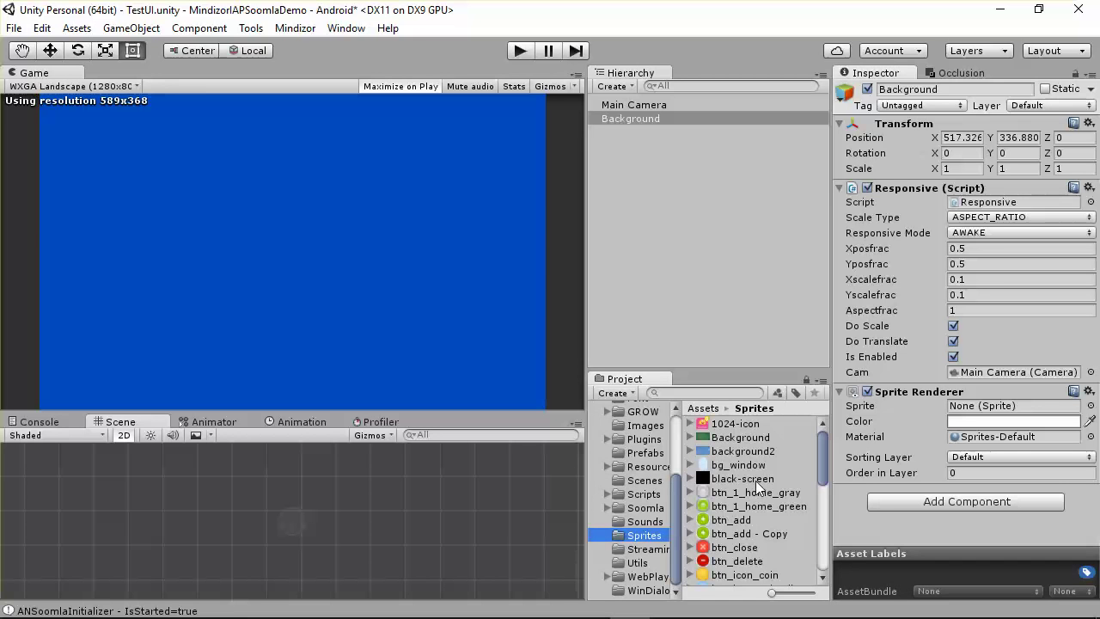
{"action": "right_click", "coordinate": [644, 551]}
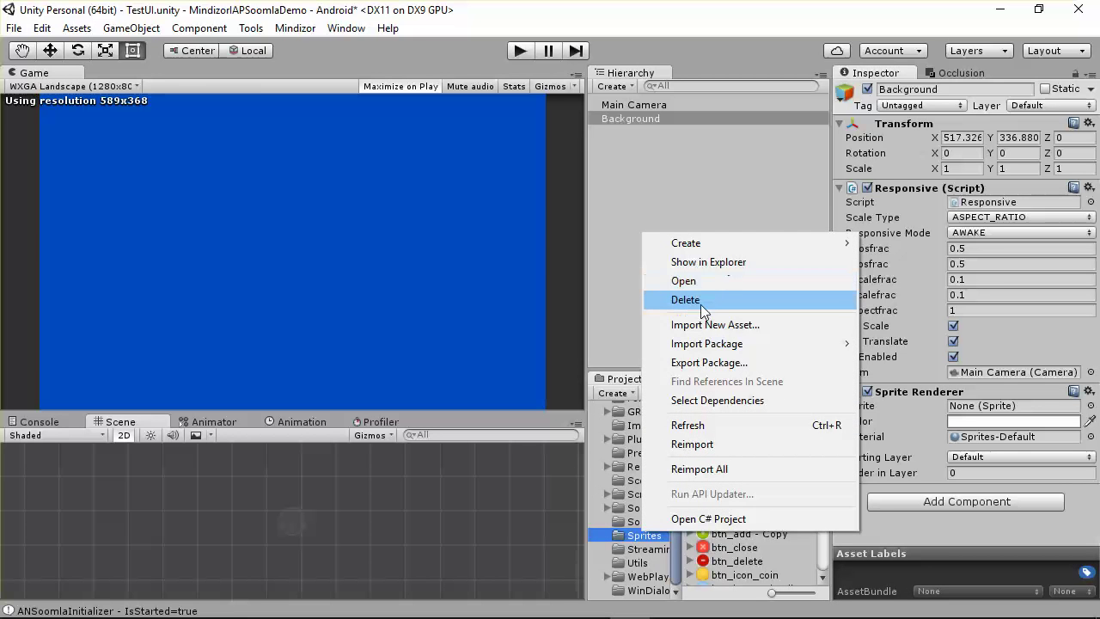
{"action": "left_click", "coordinate": [709, 259]}
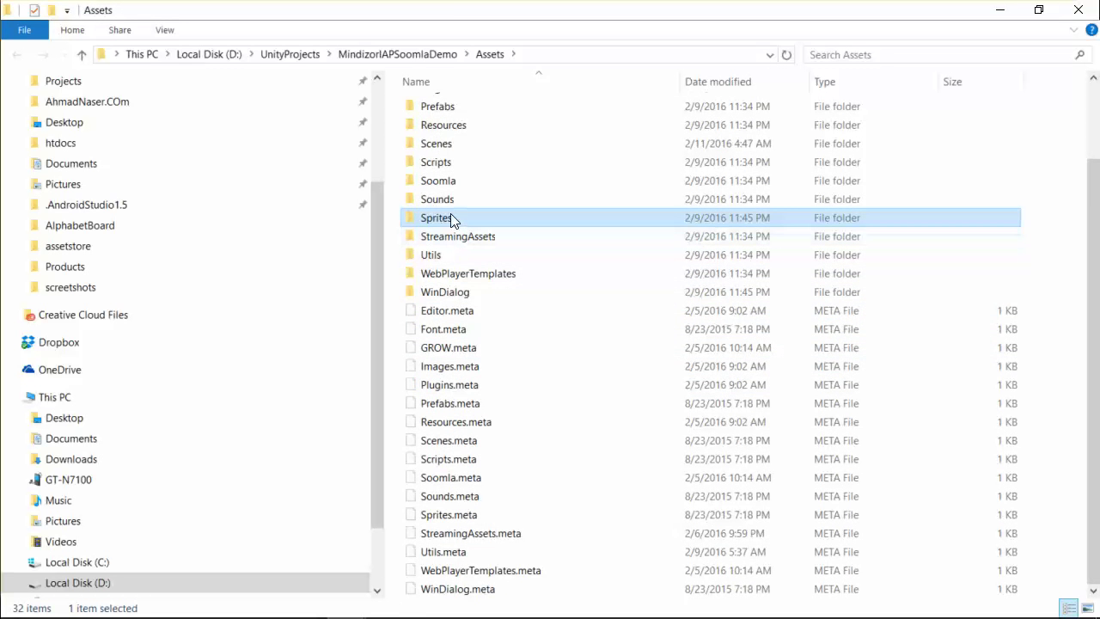
Step: Paste the copied images into the Sprites folder, replacing the files that have the same names
{"action": "right_click", "coordinate": [450, 214]}
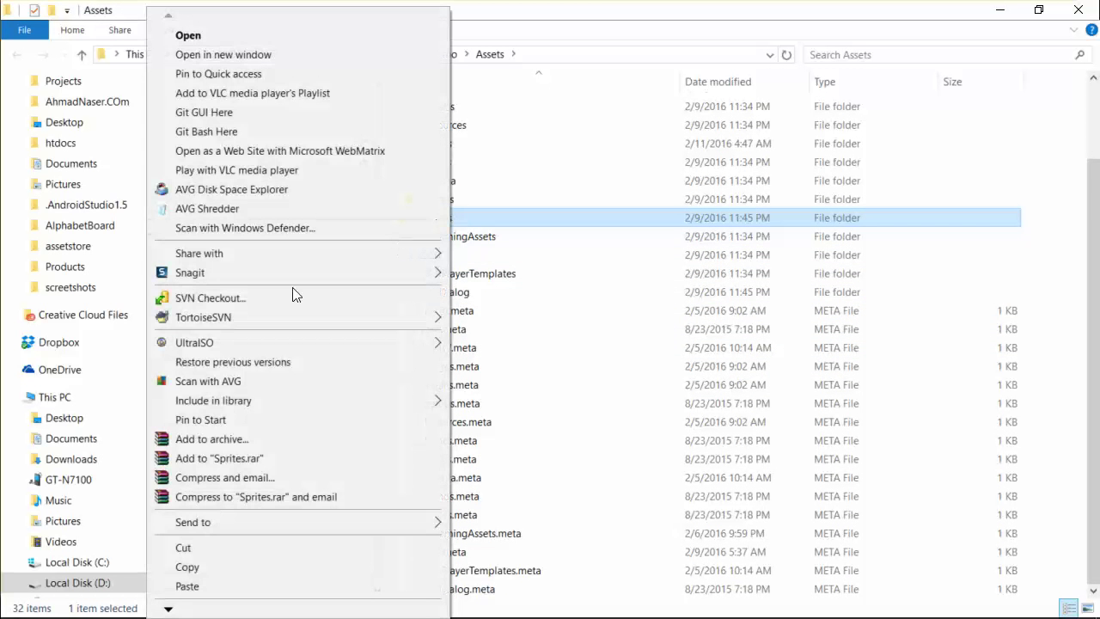
{"action": "left_click", "coordinate": [206, 585]}
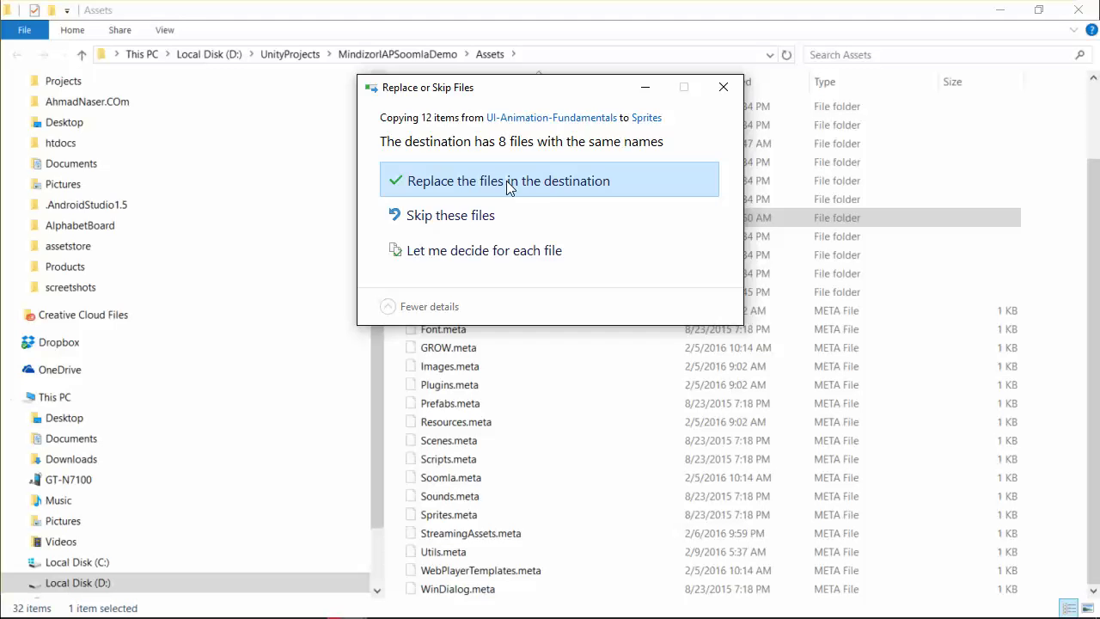
{"action": "left_click", "coordinate": [506, 180]}
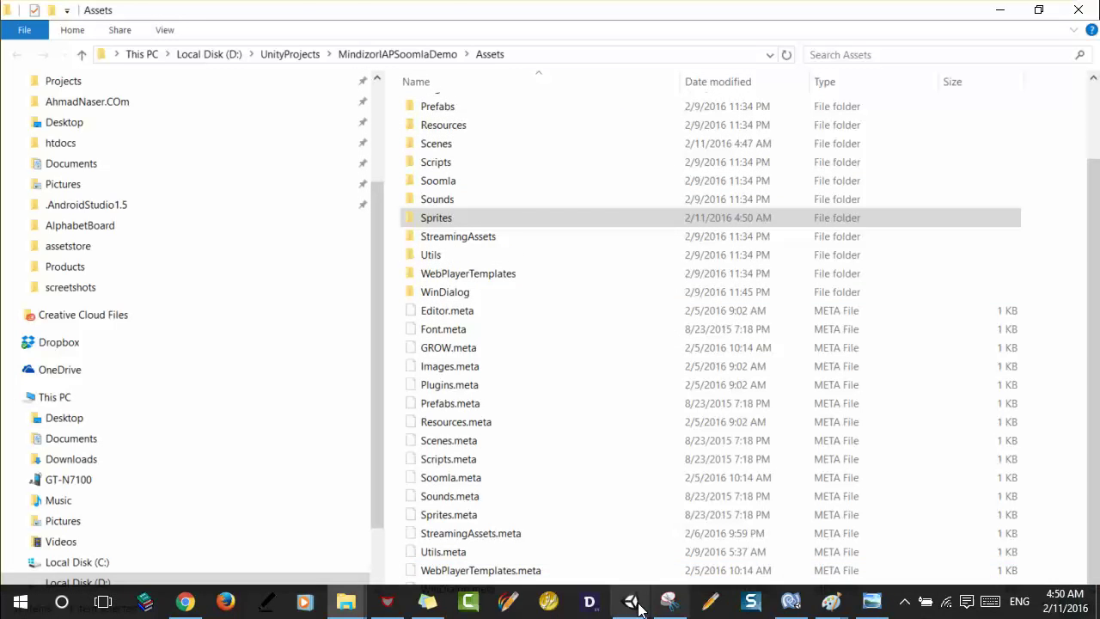
Step: Switch back to Unity and assign the background2 sprite to the Background object's Sprite Renderer
{"action": "left_click", "coordinate": [633, 603]}
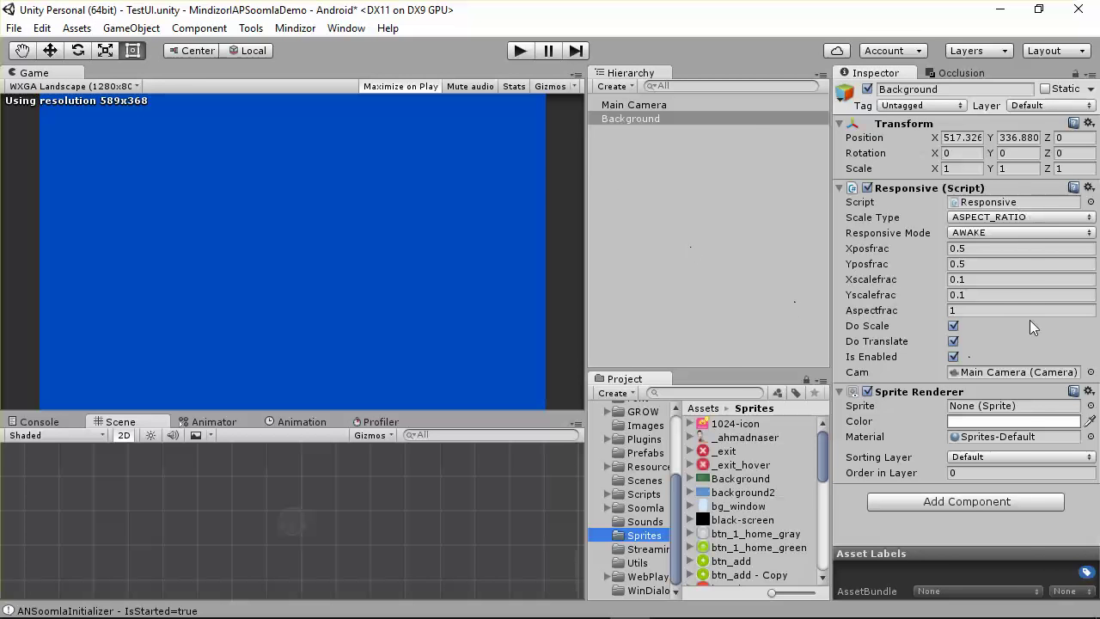
{"action": "left_click", "coordinate": [1090, 406]}
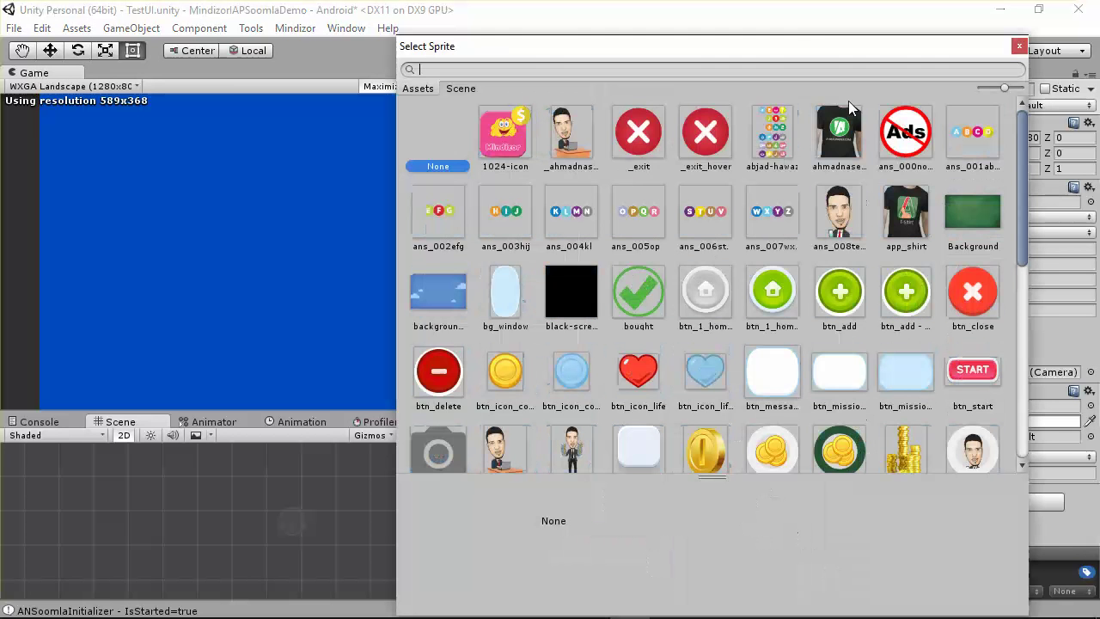
{"action": "scroll", "coordinate": [866, 163], "scroll_direction": "down", "scroll_amount": 3}
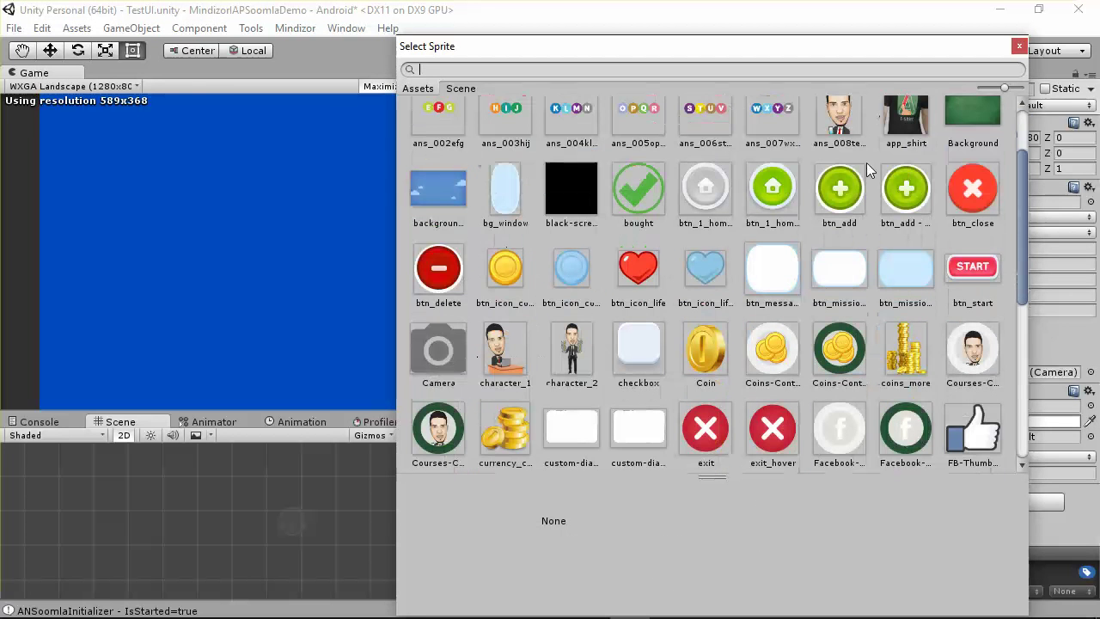
{"action": "double_click", "coordinate": [433, 189]}
{"action": "left_click", "coordinate": [630, 104]}
{"action": "left_click", "coordinate": [632, 119]}
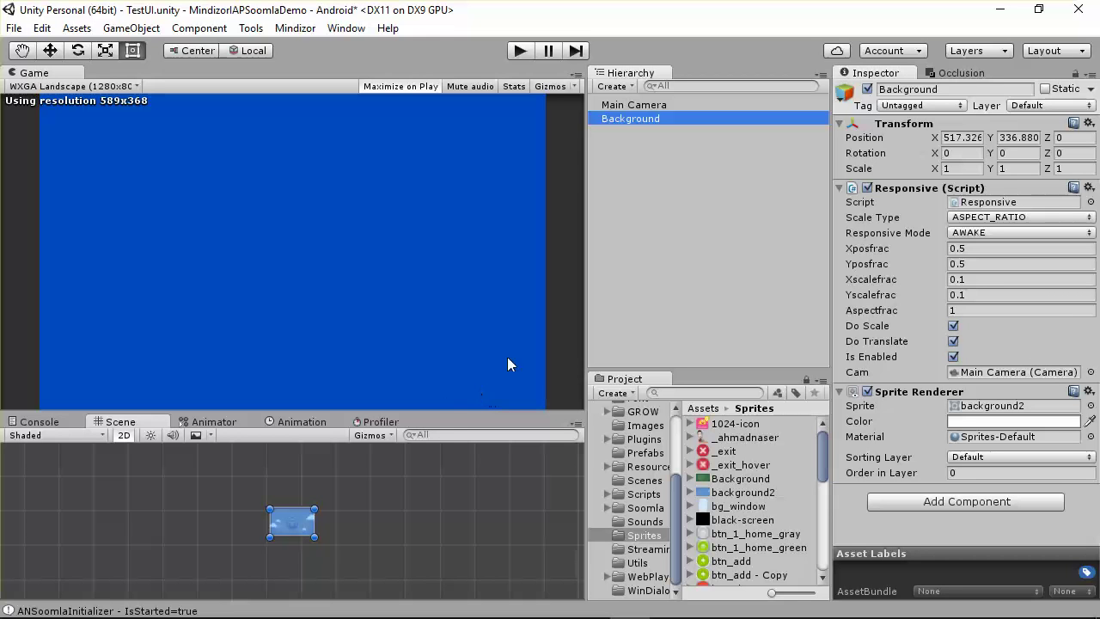
{"action": "key", "text": "F2"}
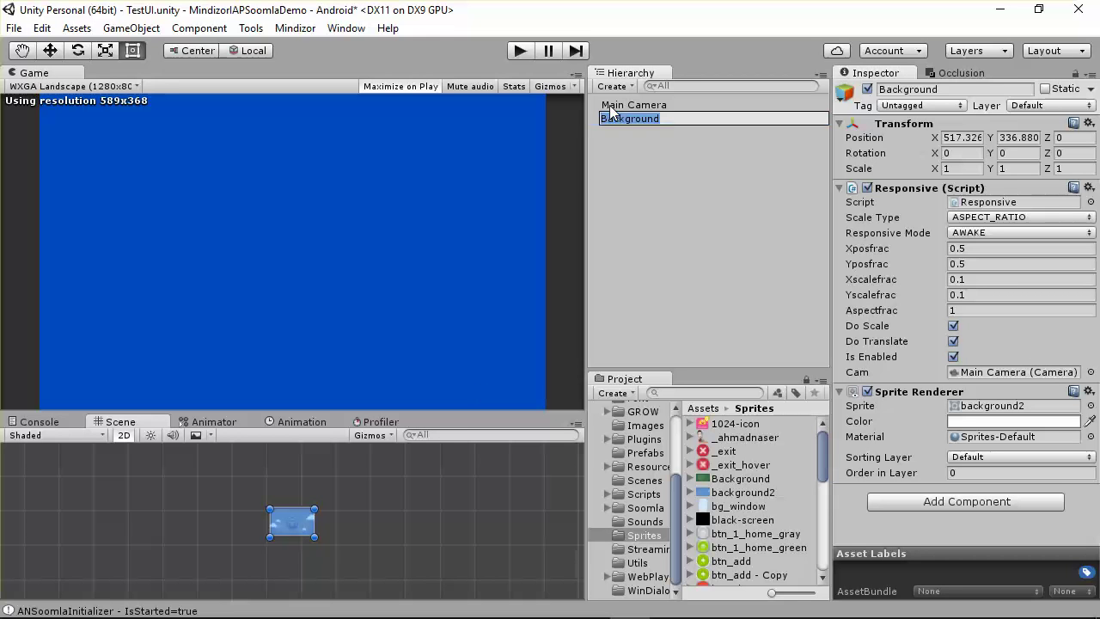
{"action": "left_click", "coordinate": [665, 156]}
Step: Set the Scale Type of the Background object's Responsive script to PERCENTAGE
{"action": "left_click", "coordinate": [639, 117]}
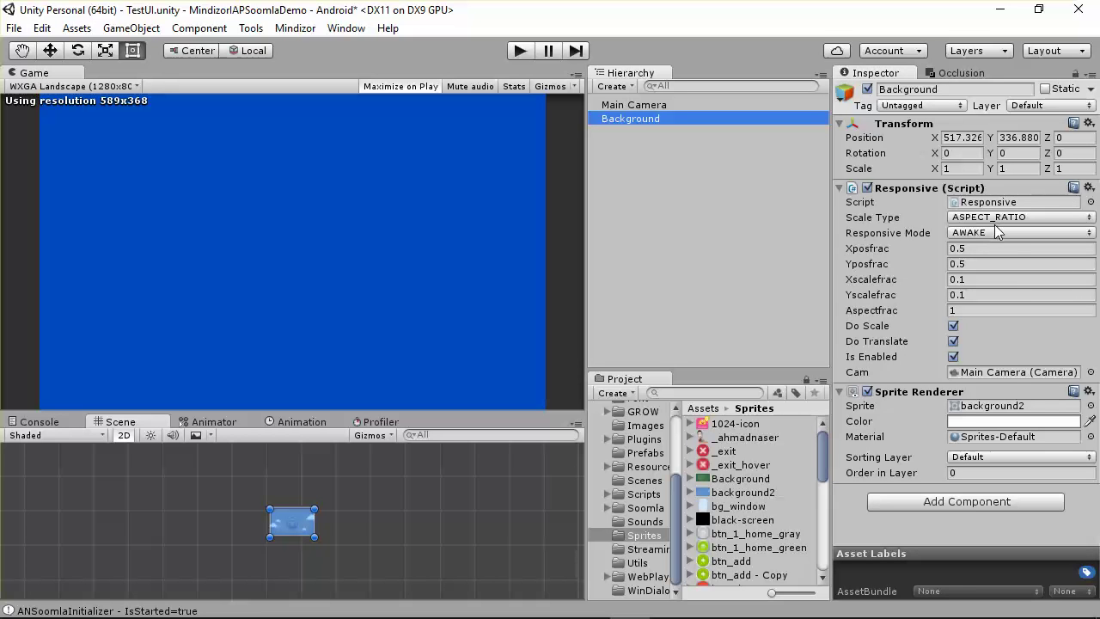
{"action": "left_click", "coordinate": [986, 217]}
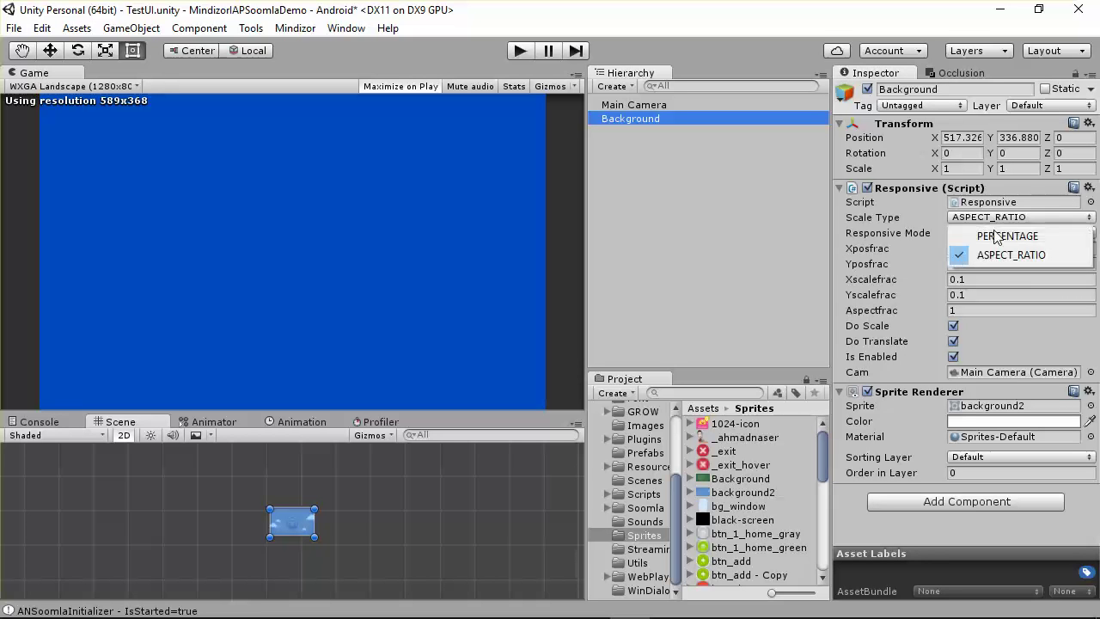
{"action": "left_click", "coordinate": [1003, 237]}
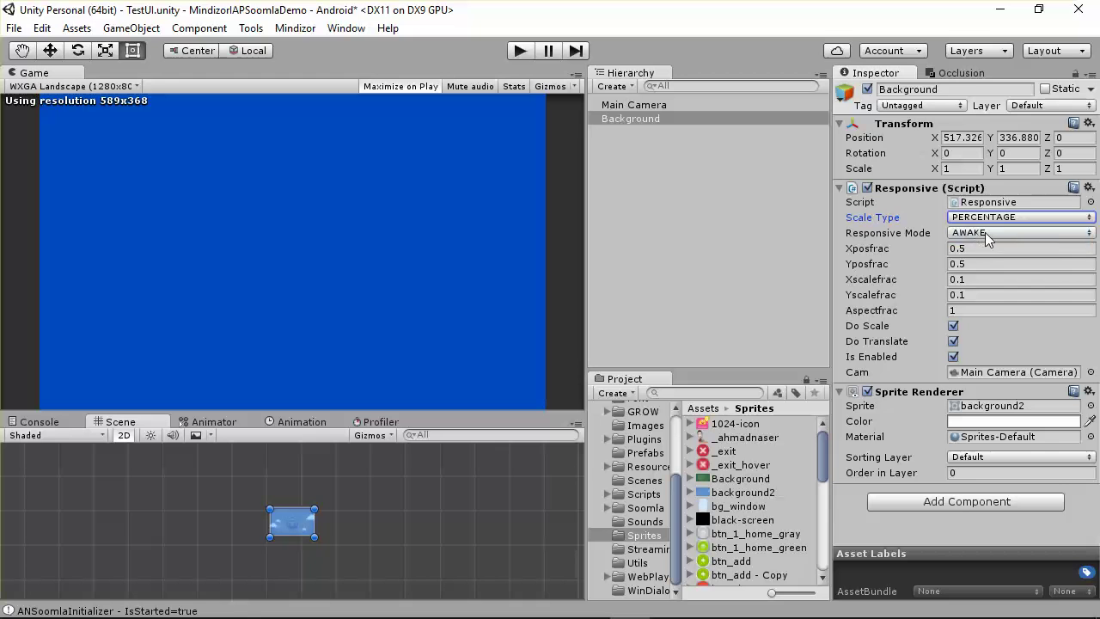
{"action": "left_click", "coordinate": [985, 234]}
{"action": "left_click", "coordinate": [988, 218]}
{"action": "left_click", "coordinate": [1011, 255]}
{"action": "left_click", "coordinate": [988, 217]}
{"action": "left_click", "coordinate": [1005, 236]}
Step: Switch the Scene view to 3D and move Main Camera along Z to -567
{"action": "left_click", "coordinate": [124, 435]}
{"action": "key", "text": "w"}
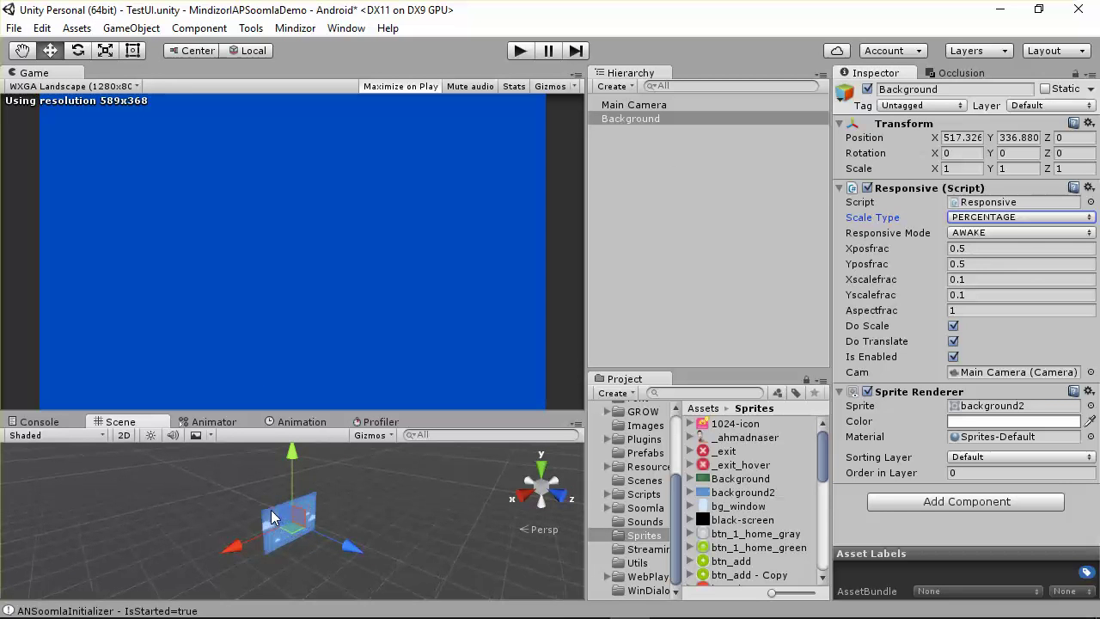
{"action": "left_click", "coordinate": [633, 106]}
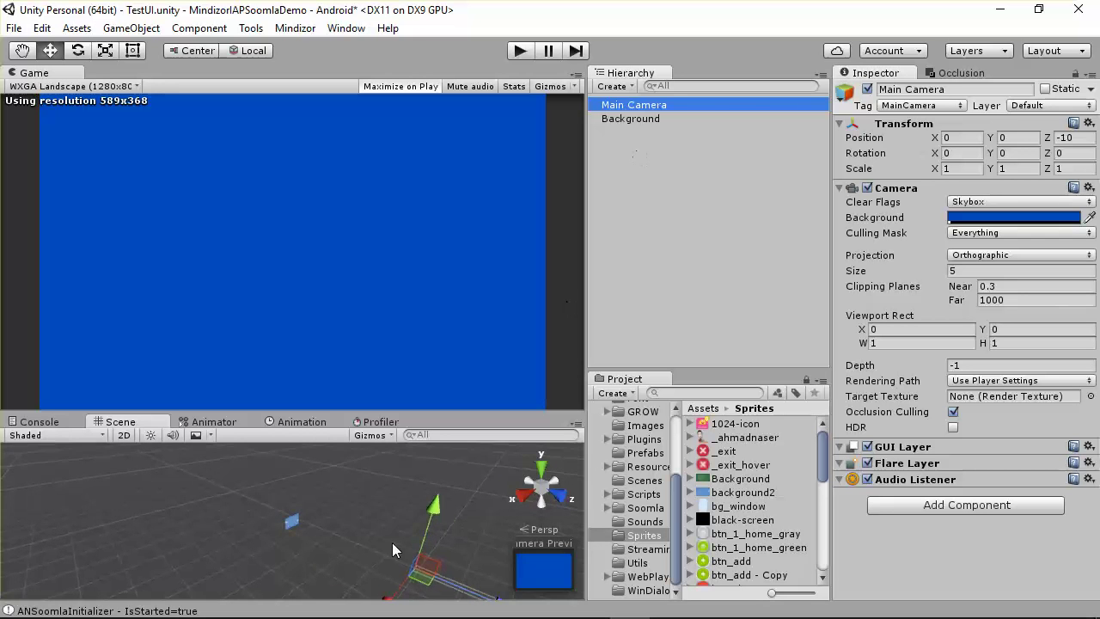
{"action": "left_click", "coordinate": [631, 118]}
{"action": "left_click", "coordinate": [633, 104]}
{"action": "left_click_drag", "start_coordinate": [492, 601], "coordinate": [312, 528]}
{"action": "double_click", "coordinate": [627, 104]}
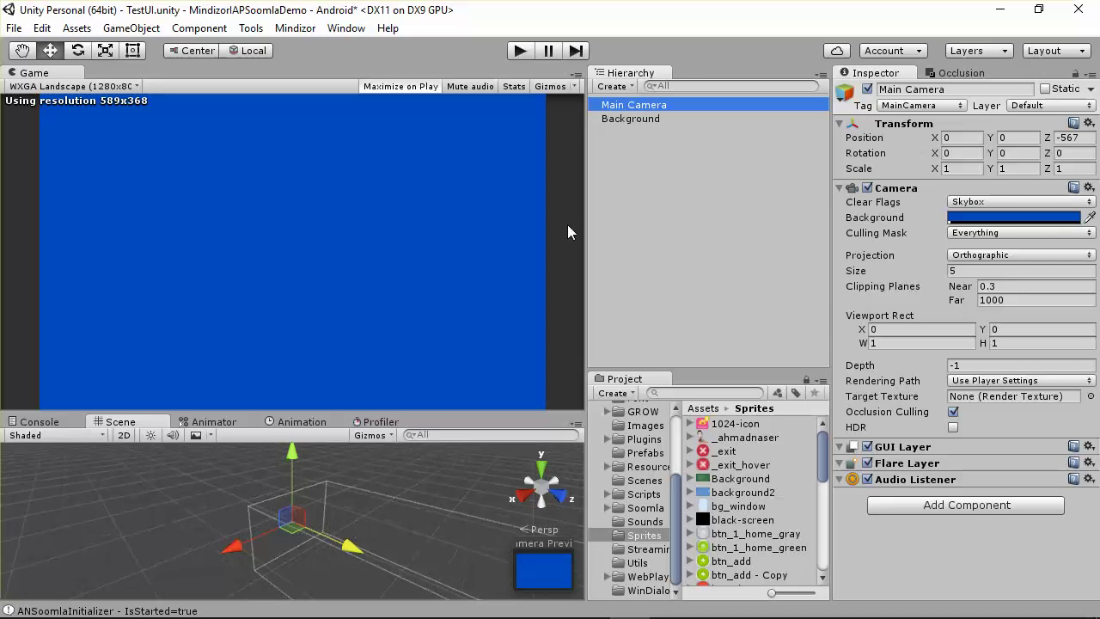
Step: Move the Background object along Z to 24.9 and enlarge the Scene view vertically
{"action": "double_click", "coordinate": [623, 118]}
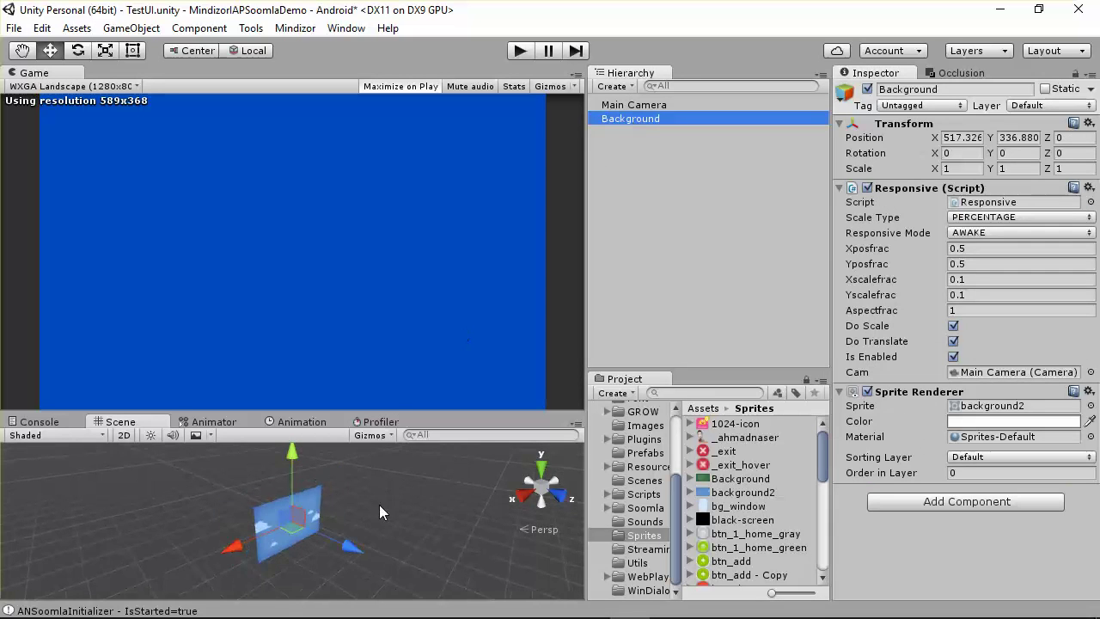
{"action": "left_click_drag", "start_coordinate": [354, 544], "coordinate": [258, 520]}
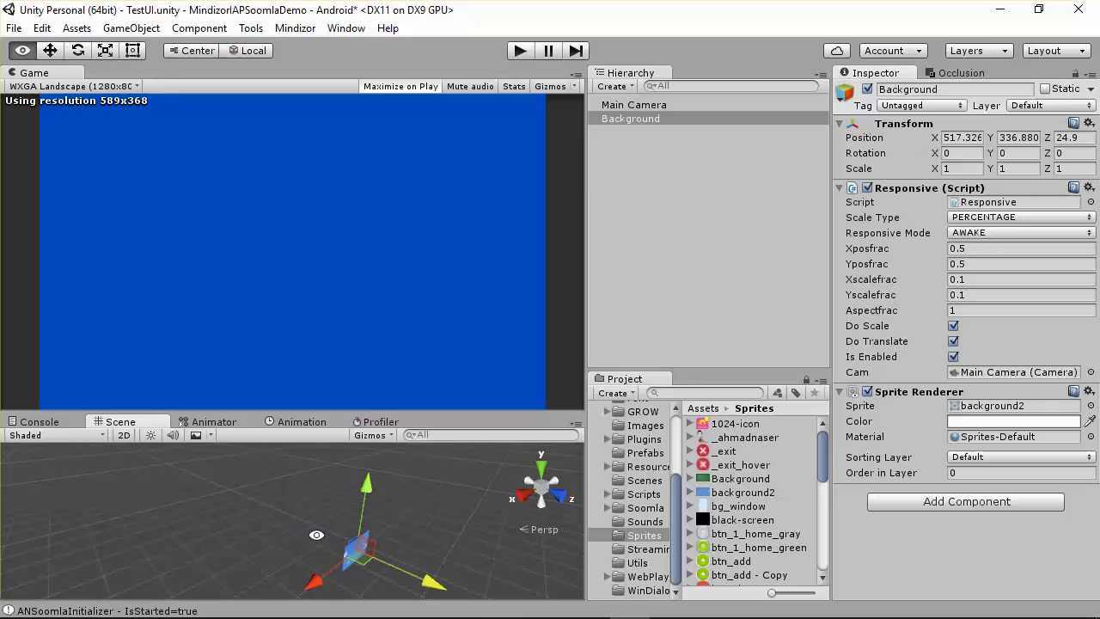
{"action": "left_click_drag", "start_coordinate": [366, 410], "coordinate": [367, 251]}
Step: Examine the placement of Main Camera relative to the Background sprite in the 3D Scene view
{"action": "left_click_drag", "start_coordinate": [481, 481], "coordinate": [361, 378], "text": "alt"}
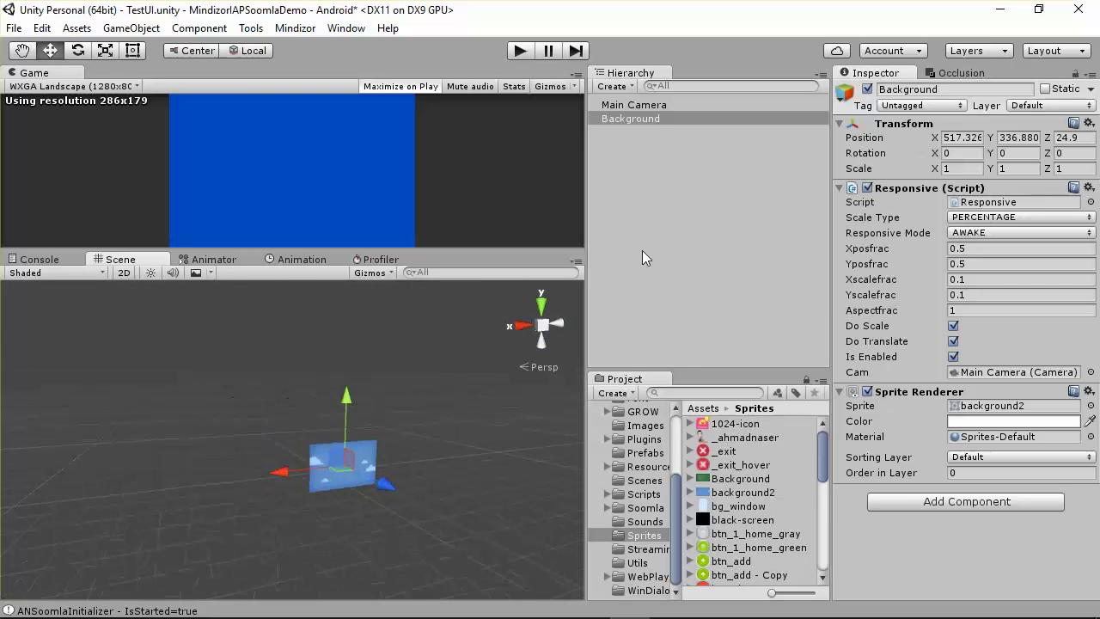
{"action": "left_click", "coordinate": [635, 104]}
{"action": "left_click_drag", "start_coordinate": [360, 446], "coordinate": [430, 459], "text": "alt"}
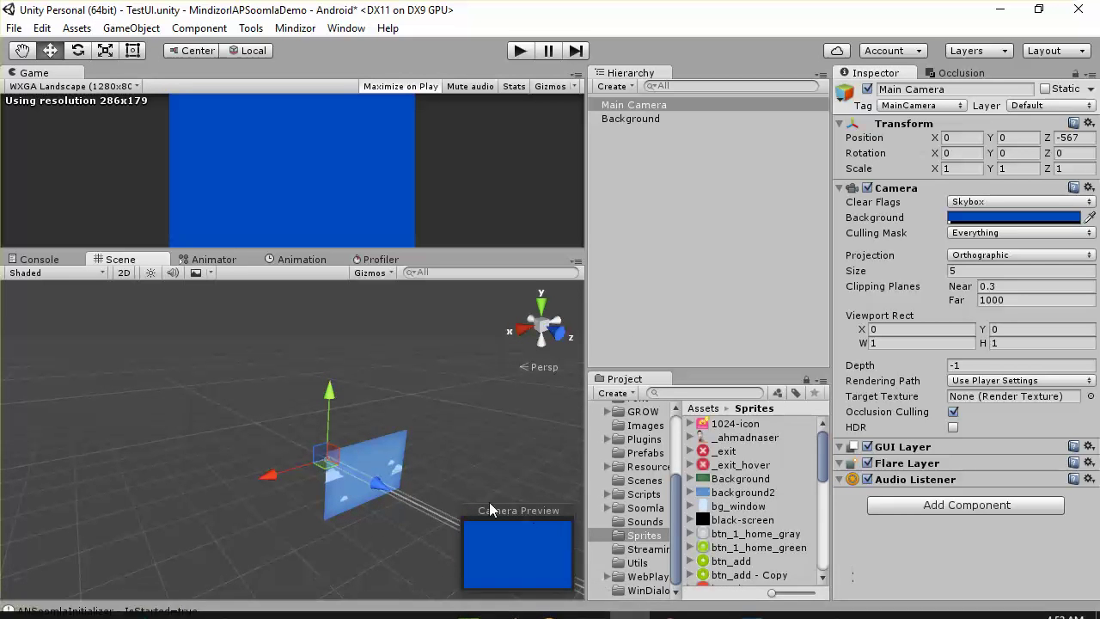
{"action": "left_click", "coordinate": [904, 601]}
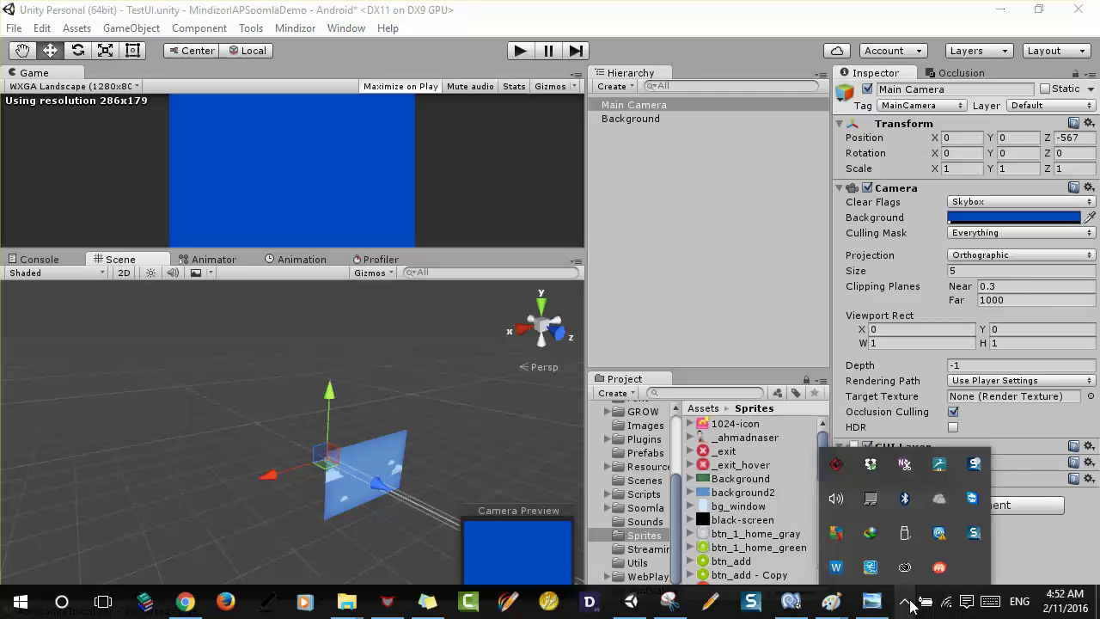
{"action": "left_click", "coordinate": [574, 586]}
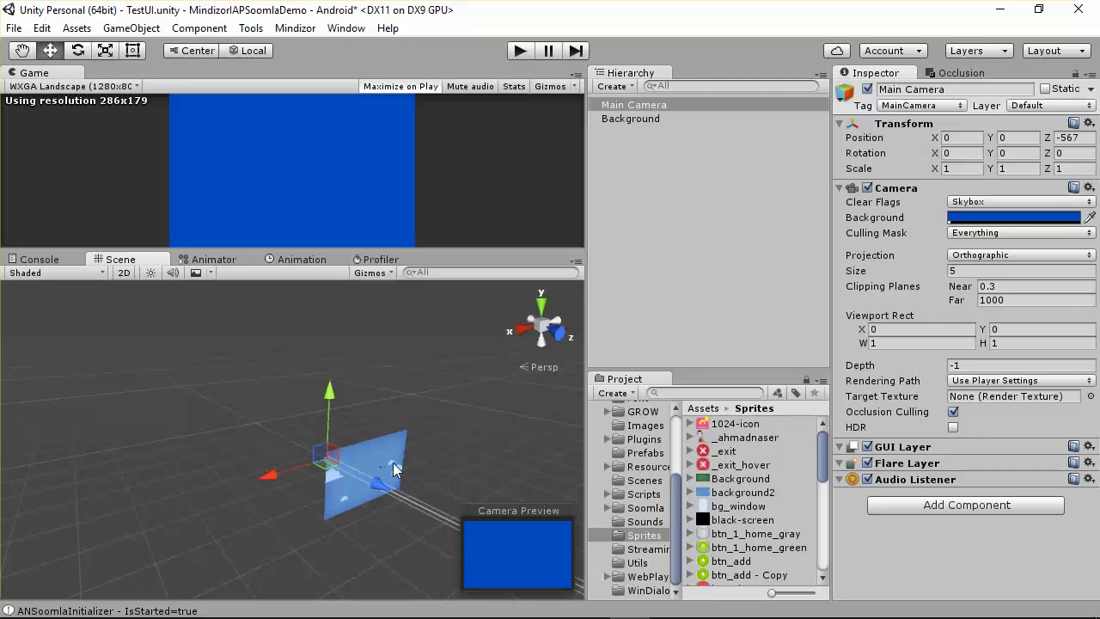
{"action": "mouse_move", "coordinate": [397, 442]}
{"action": "left_mouse_down", "text": "alt"}
{"action": "mouse_move", "coordinate": [304, 444]}
{"action": "mouse_move", "coordinate": [413, 437]}
{"action": "mouse_move", "coordinate": [378, 404]}
{"action": "mouse_move", "coordinate": [404, 412]}
{"action": "mouse_move", "coordinate": [361, 429]}
{"action": "mouse_move", "coordinate": [386, 429]}
{"action": "left_mouse_up", "text": "alt"}
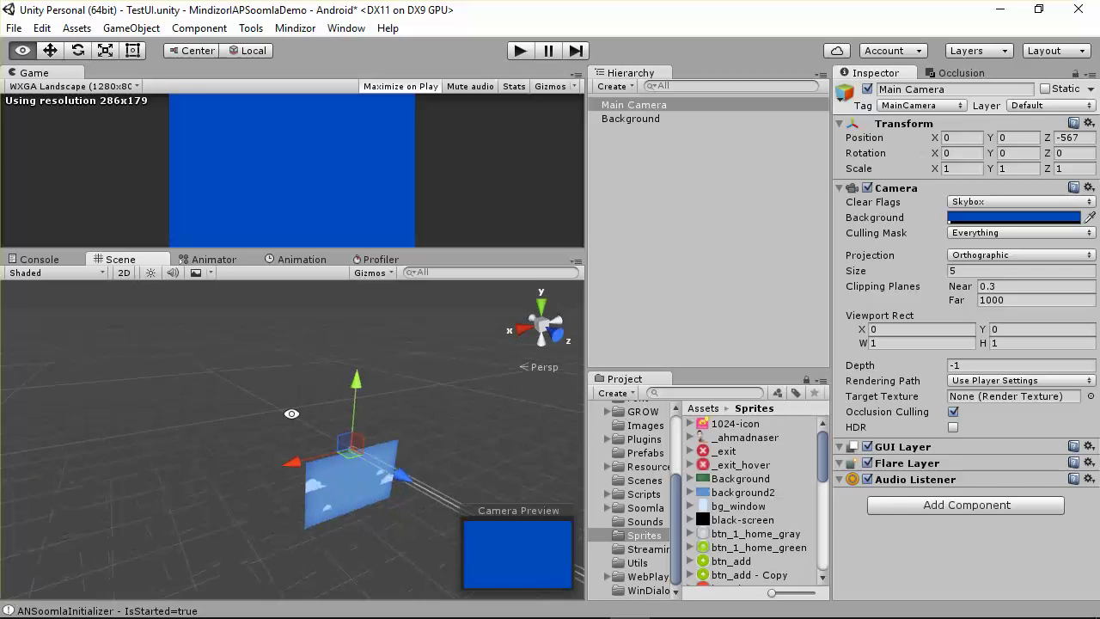
Step: Return the Scene view to 2D and reset Main Camera's Transform
{"action": "left_click", "coordinate": [129, 271]}
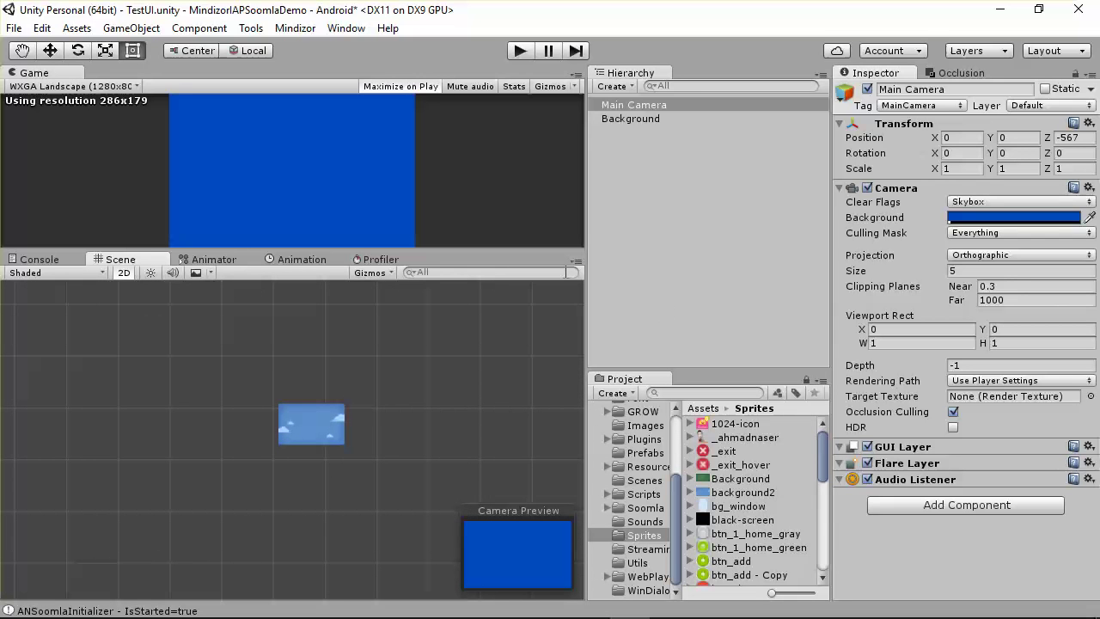
{"action": "left_click", "coordinate": [658, 105]}
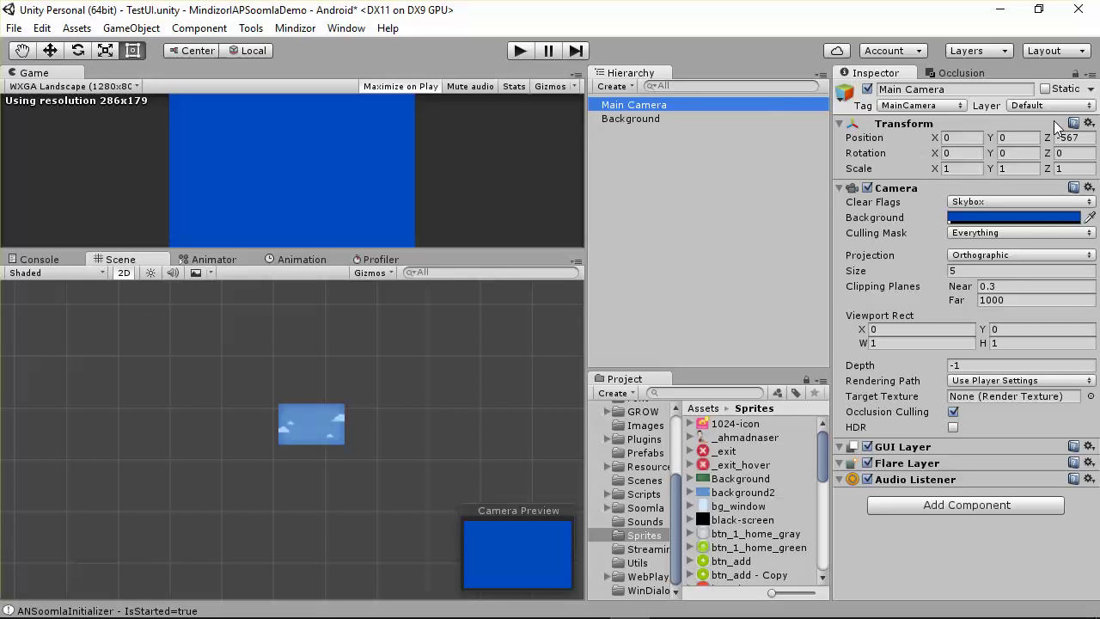
{"action": "left_click", "coordinate": [1088, 123]}
{"action": "left_click", "coordinate": [1060, 142]}
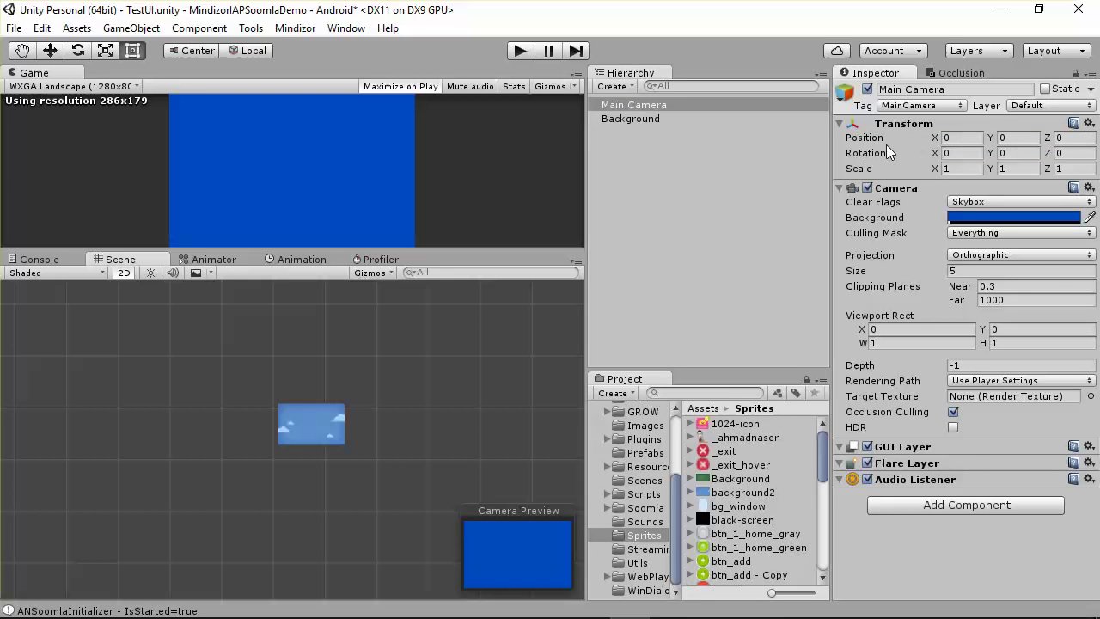
Step: Reset the Background object's Transform and disable its Responsive script
{"action": "left_click", "coordinate": [713, 120]}
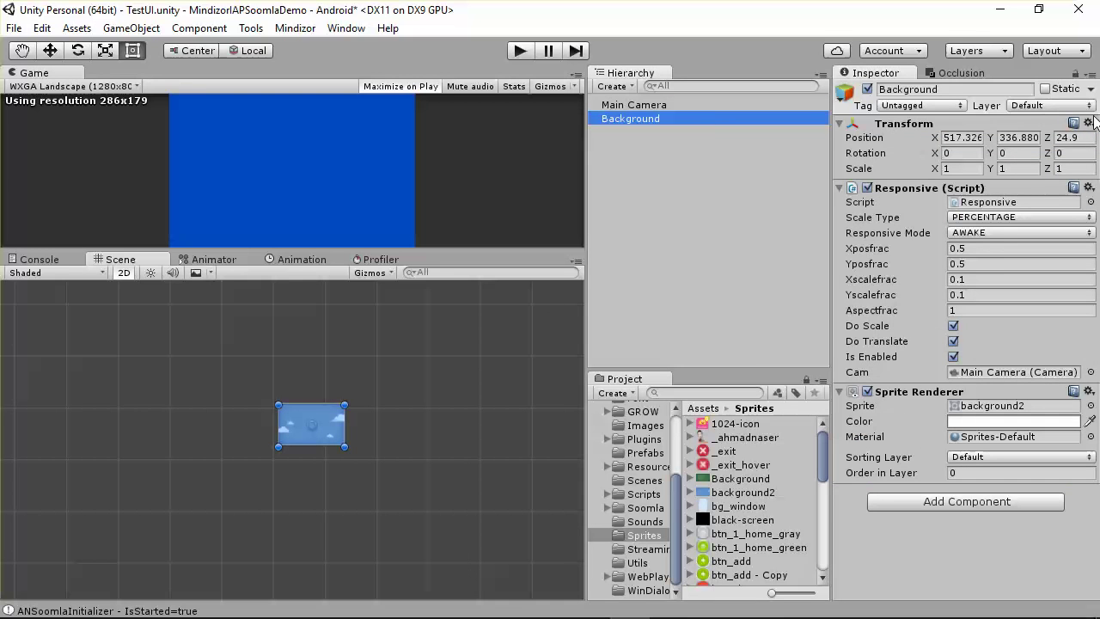
{"action": "left_click", "coordinate": [1091, 122]}
{"action": "left_click", "coordinate": [1096, 122]}
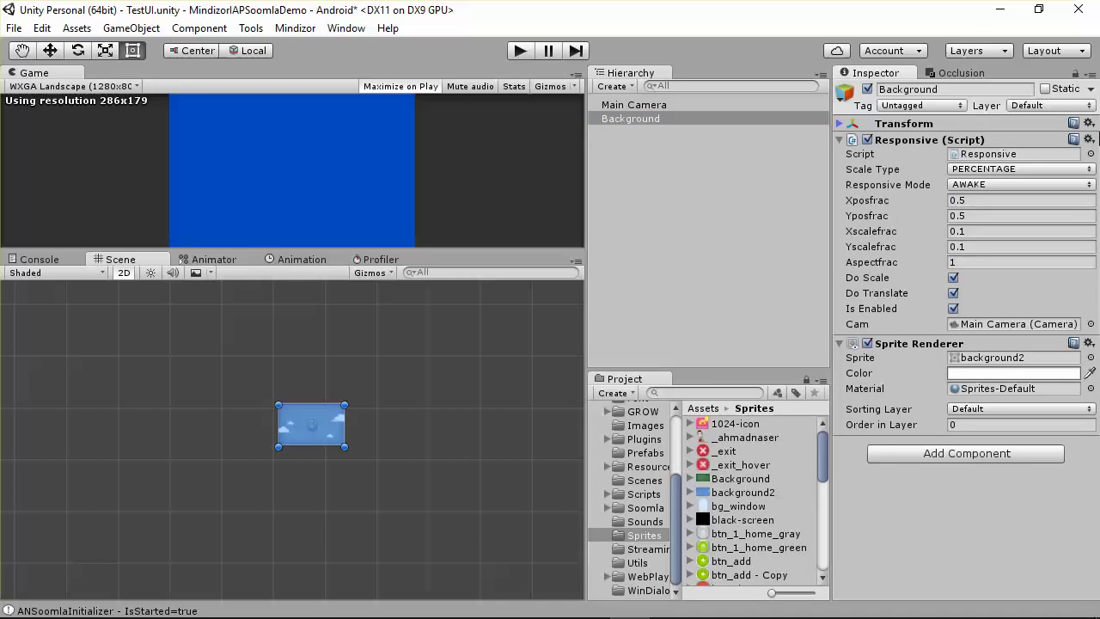
{"action": "left_click", "coordinate": [1088, 139]}
{"action": "left_click", "coordinate": [936, 134]}
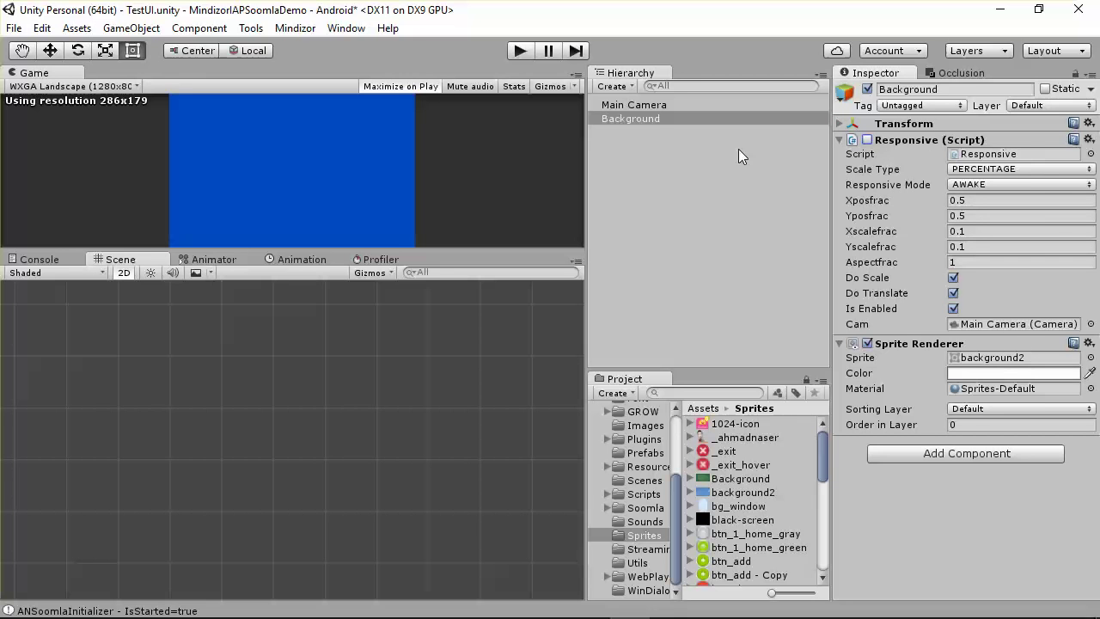
Step: Move Main Camera back along Z to about -1.04, in front of the Background sprite, using the 3D Scene view
{"action": "left_click", "coordinate": [650, 104]}
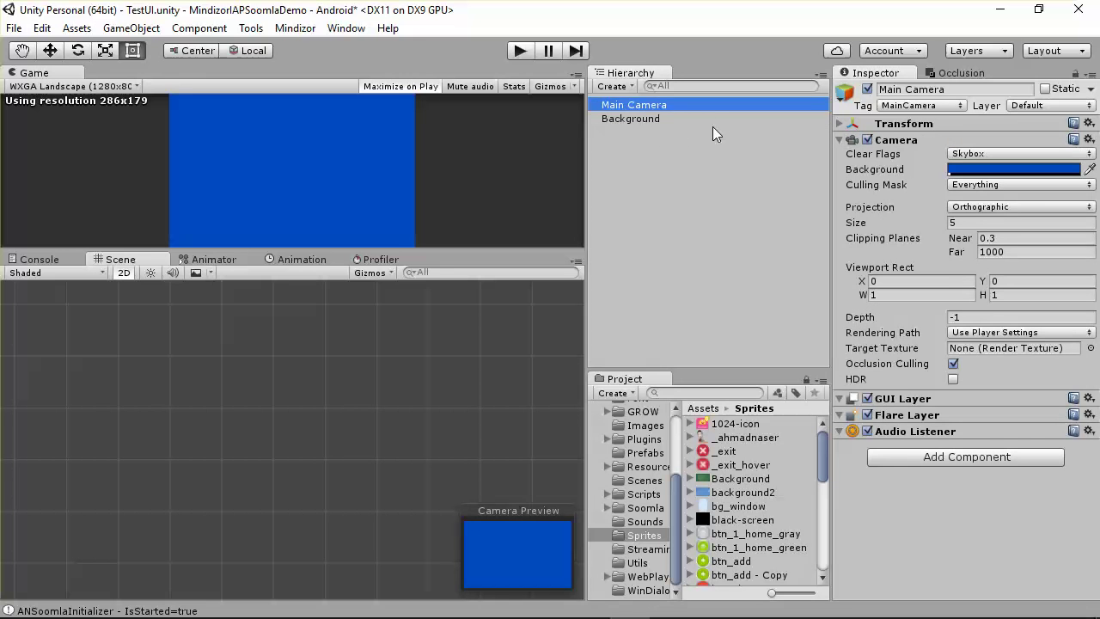
{"action": "double_click", "coordinate": [654, 110]}
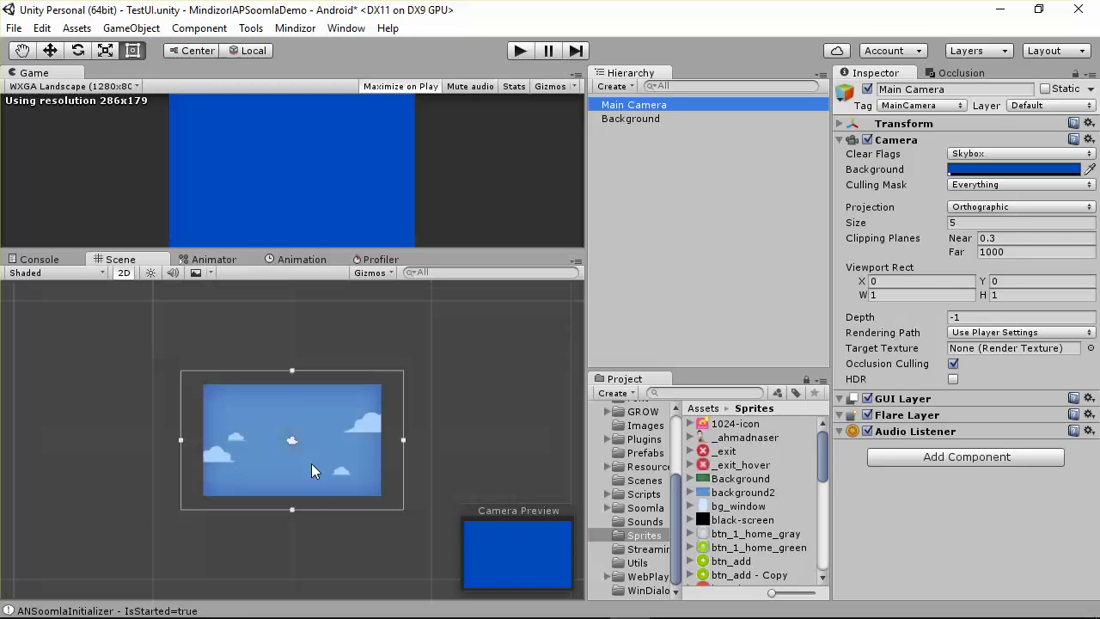
{"action": "left_click", "coordinate": [125, 272]}
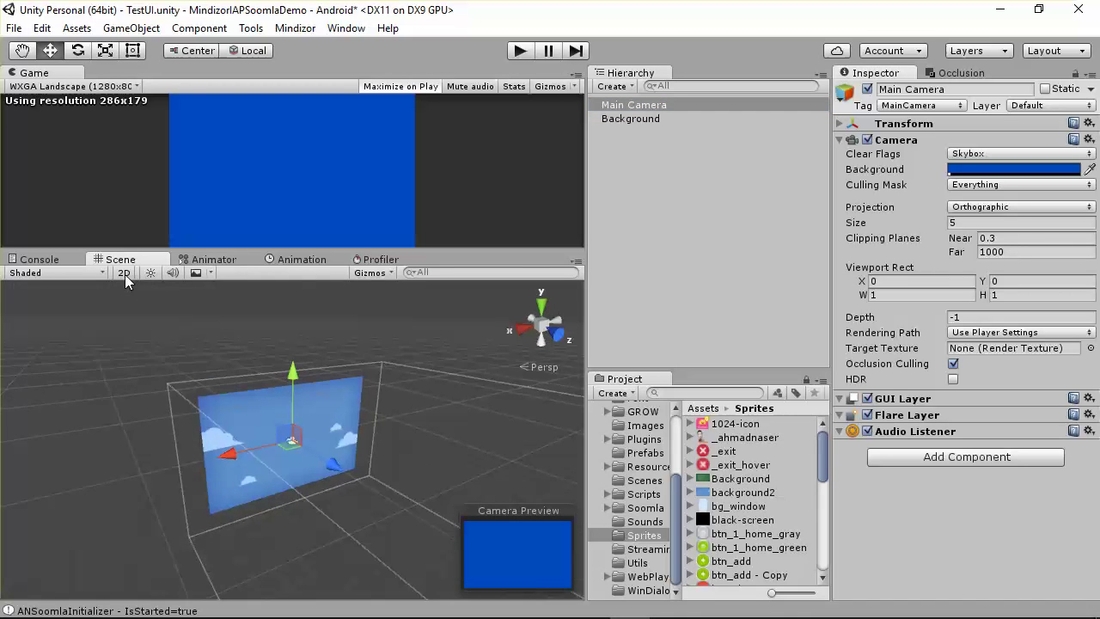
{"action": "left_click_drag", "start_coordinate": [267, 500], "coordinate": [525, 515], "text": "alt"}
{"action": "left_click", "coordinate": [643, 106]}
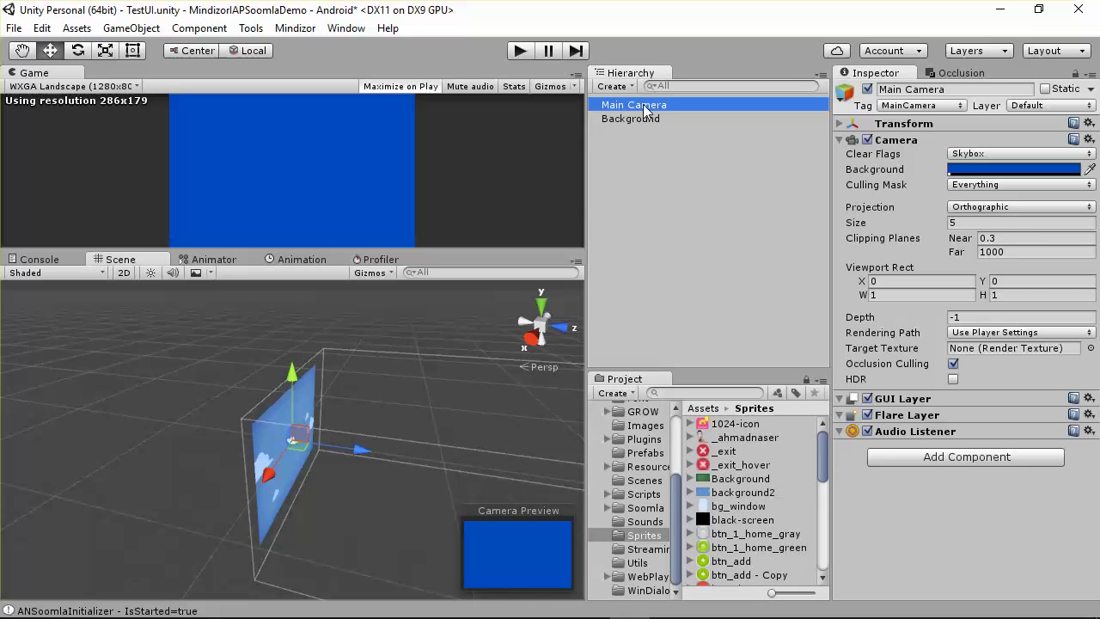
{"action": "left_click_drag", "start_coordinate": [362, 448], "coordinate": [348, 447]}
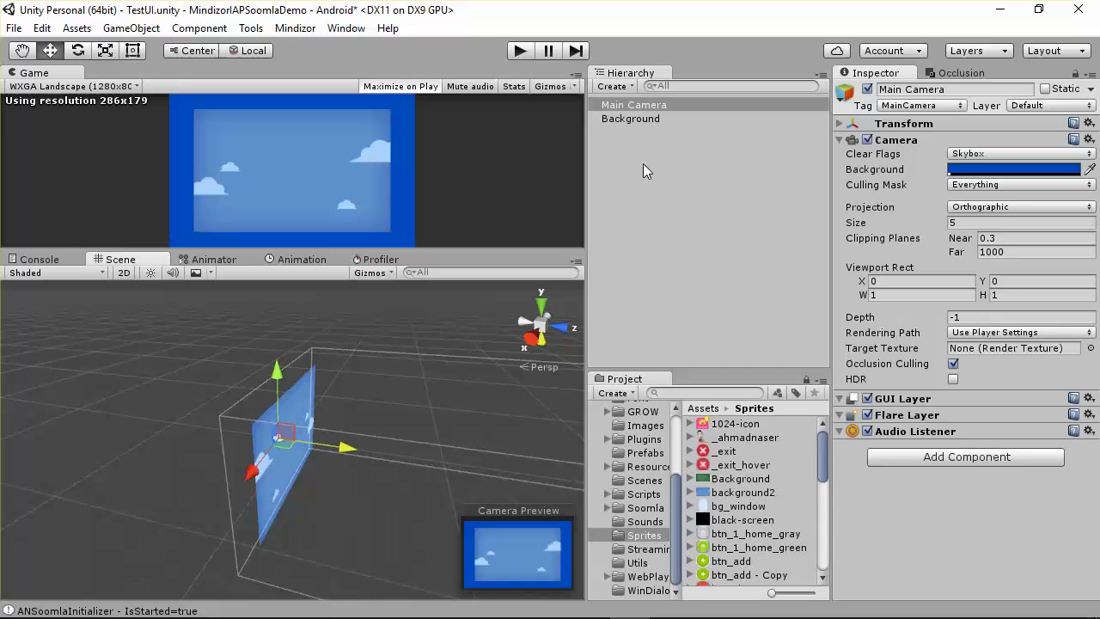
{"action": "left_click", "coordinate": [869, 124]}
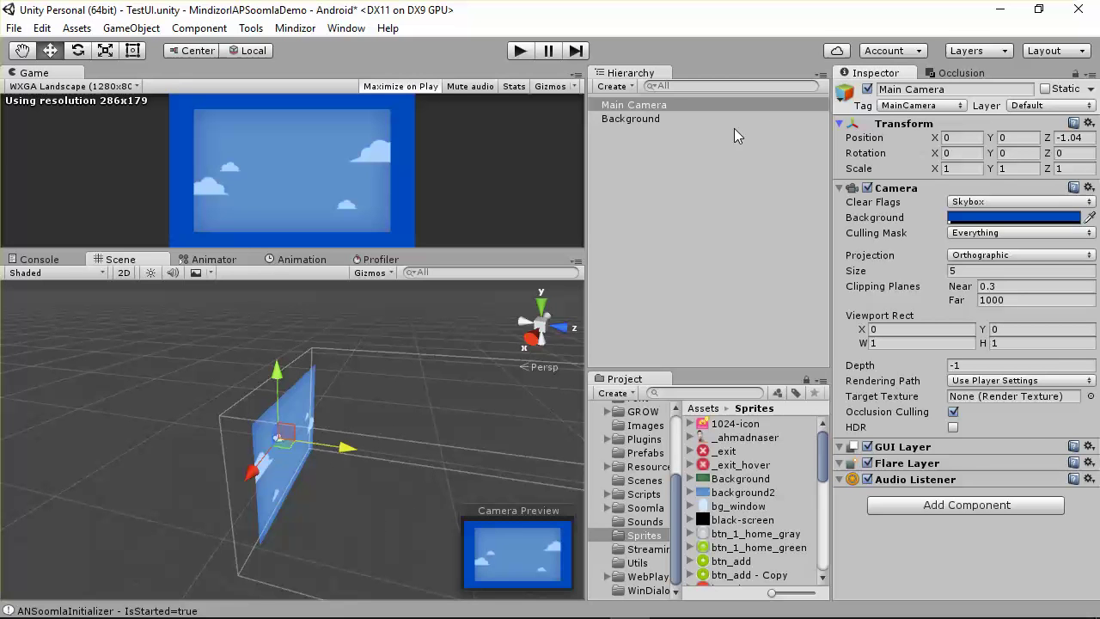
Step: Enable the Background object's Responsive script with Scale Type PERCENTAGE and Responsive Mode AWAKE
{"action": "left_click", "coordinate": [638, 120]}
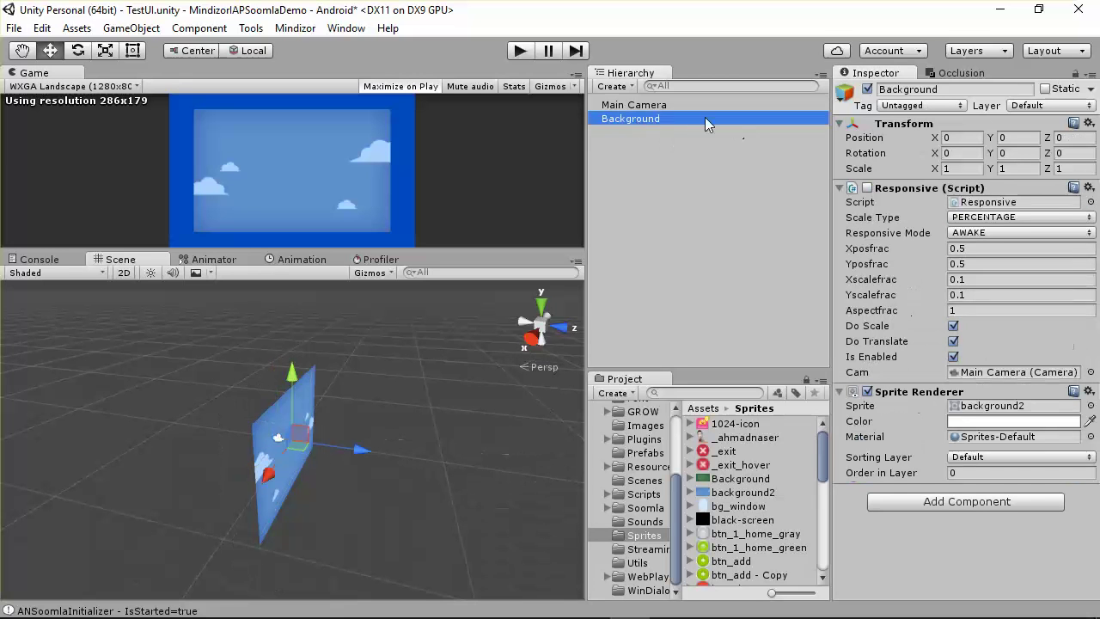
{"action": "left_click", "coordinate": [867, 189]}
{"action": "left_click", "coordinate": [868, 188]}
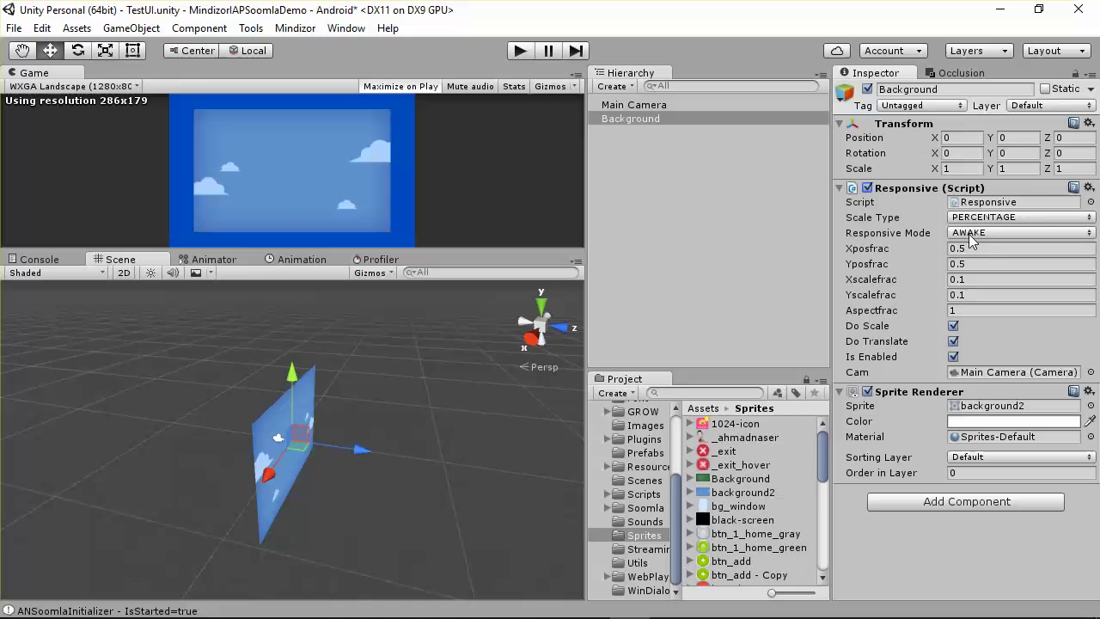
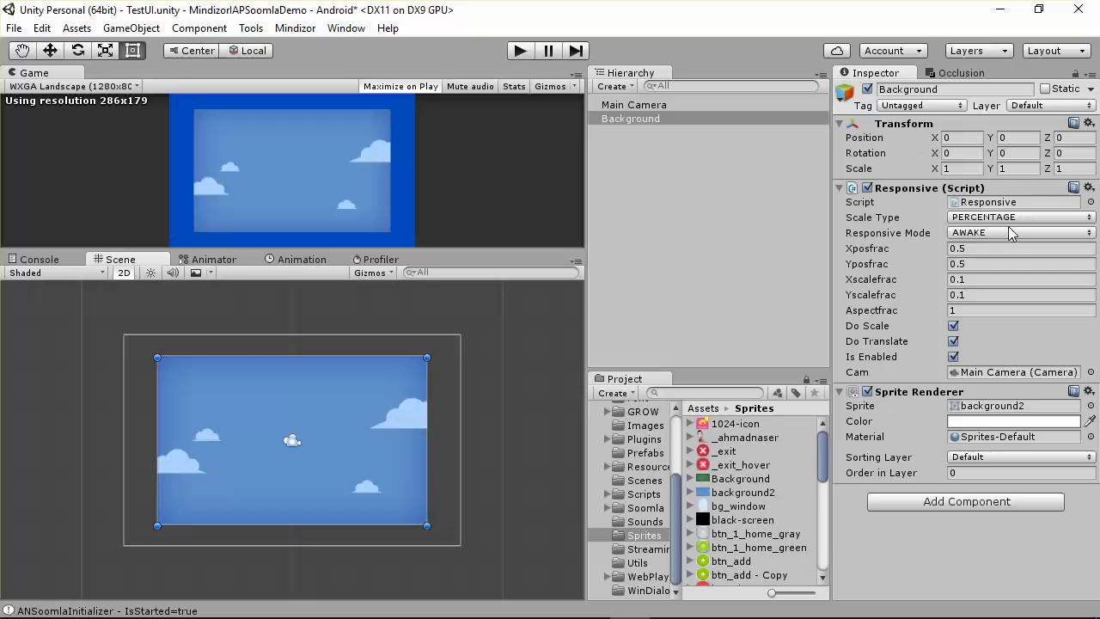
{"action": "left_click", "coordinate": [982, 220]}
{"action": "left_click", "coordinate": [1007, 237]}
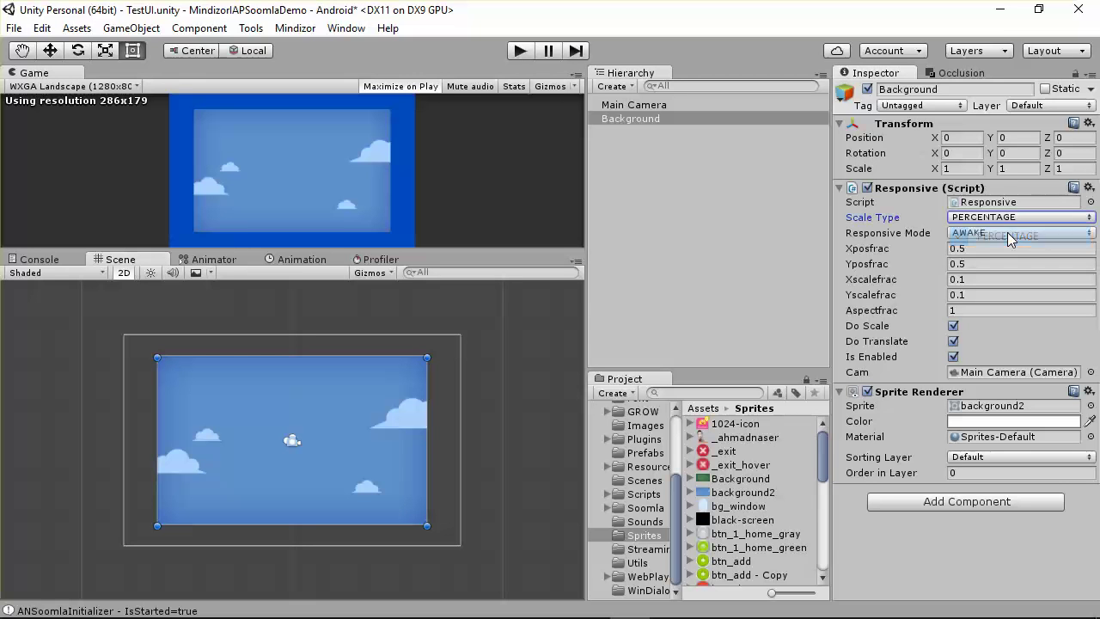
{"action": "left_click", "coordinate": [984, 234]}
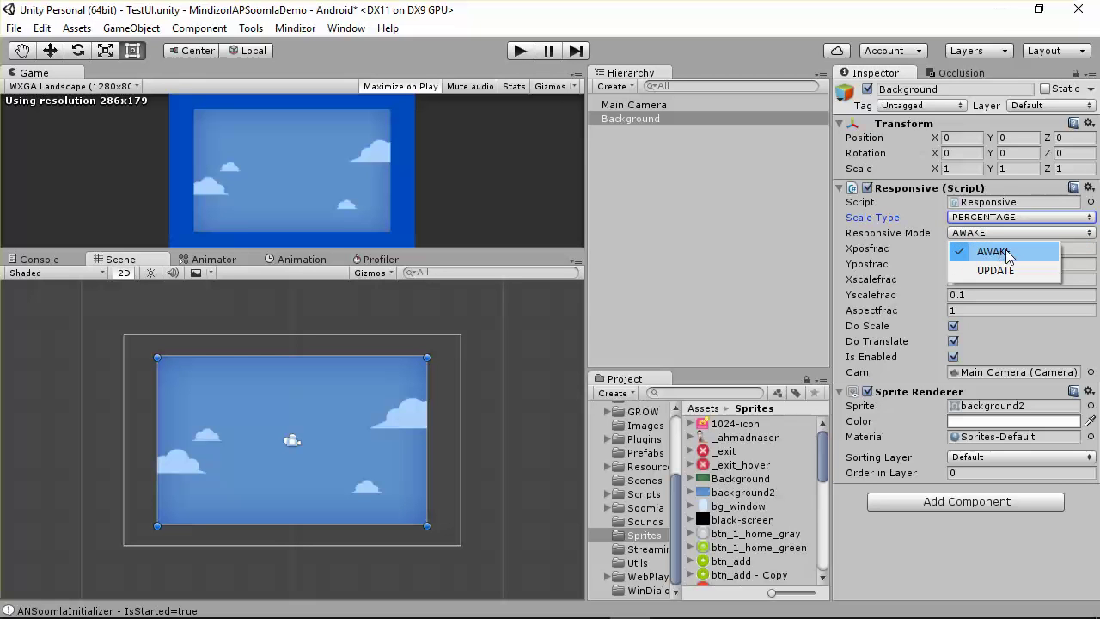
{"action": "left_click", "coordinate": [992, 250]}
Step: Run the scene maximized to check how the Background sprite scales, and stop playback
{"action": "left_click", "coordinate": [520, 51]}
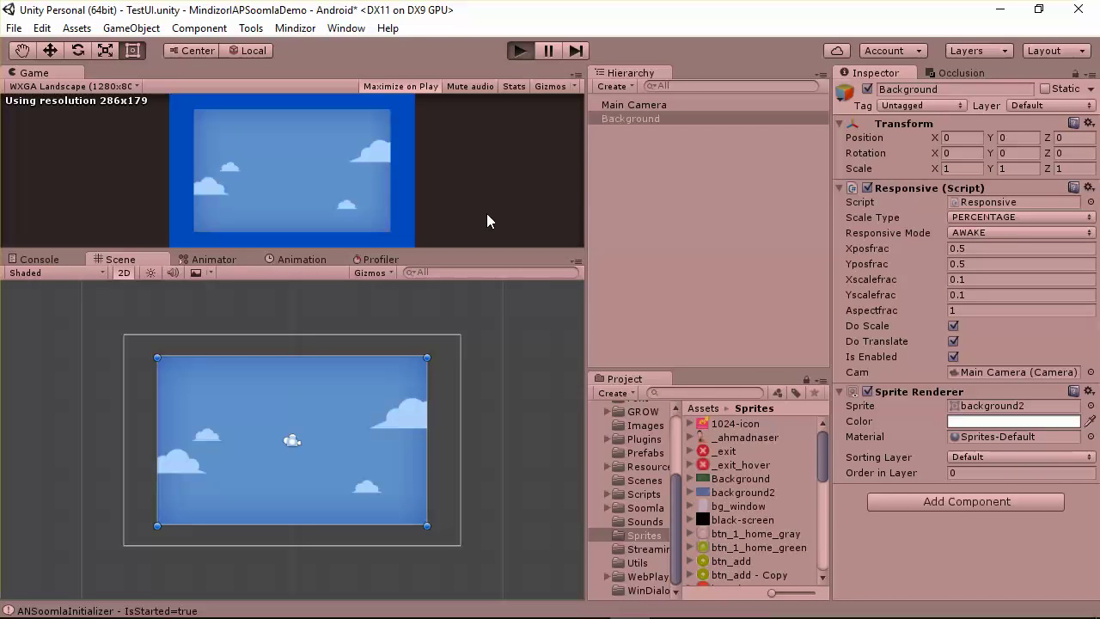
{"action": "key", "text": "shift+space"}
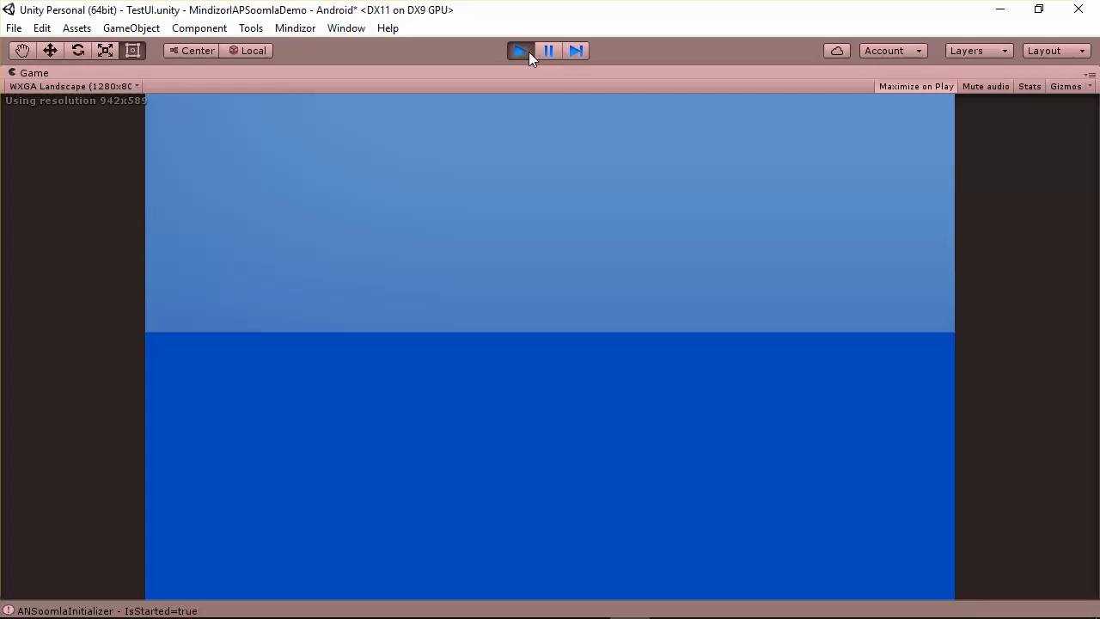
{"action": "left_click", "coordinate": [522, 52]}
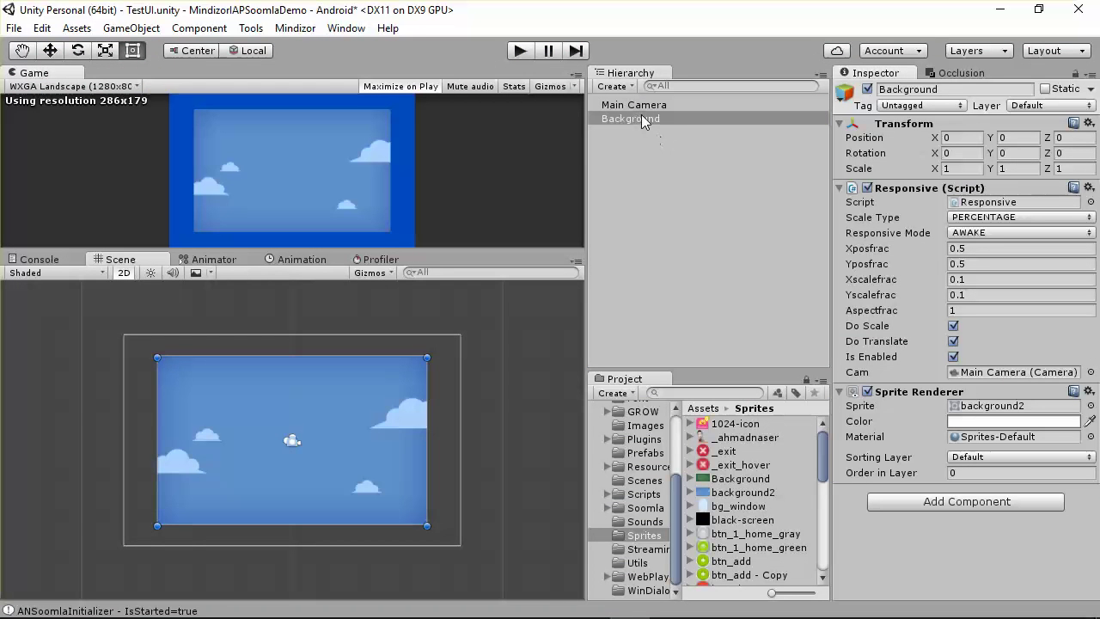
Step: Stretch the Background sprite from two opposite corners to fill the camera frame, at a scale of about 1.26 by 1.24
{"action": "scroll", "coordinate": [375, 293], "scroll_direction": "down", "scroll_amount": 3}
{"action": "scroll", "coordinate": [326, 403], "scroll_direction": "up", "scroll_amount": 2}
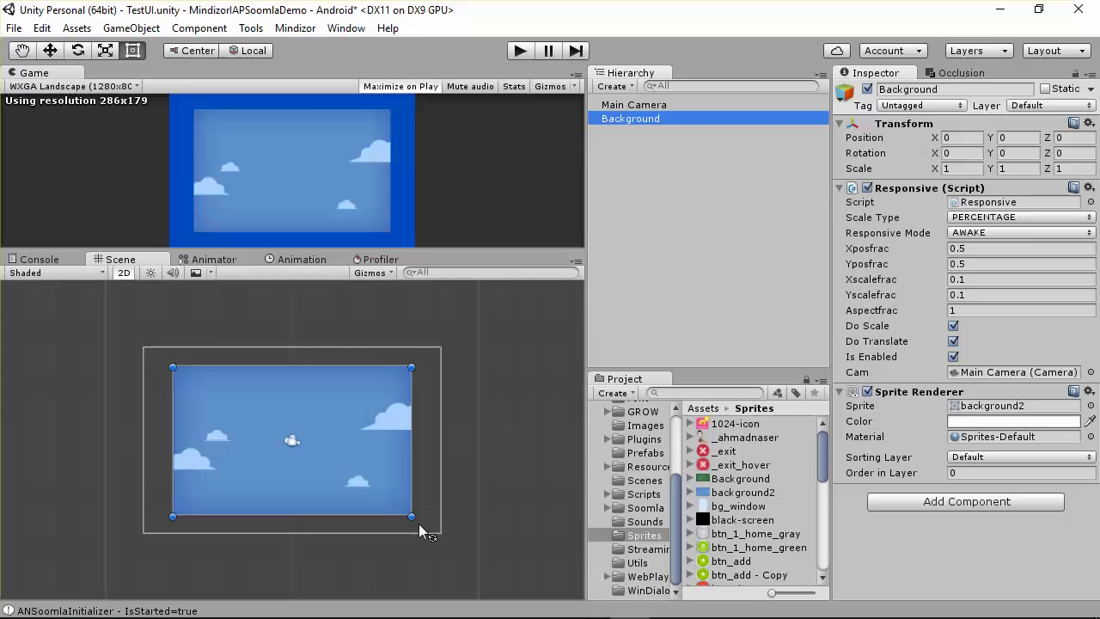
{"action": "left_click_drag", "start_coordinate": [411, 515], "coordinate": [442, 533]}
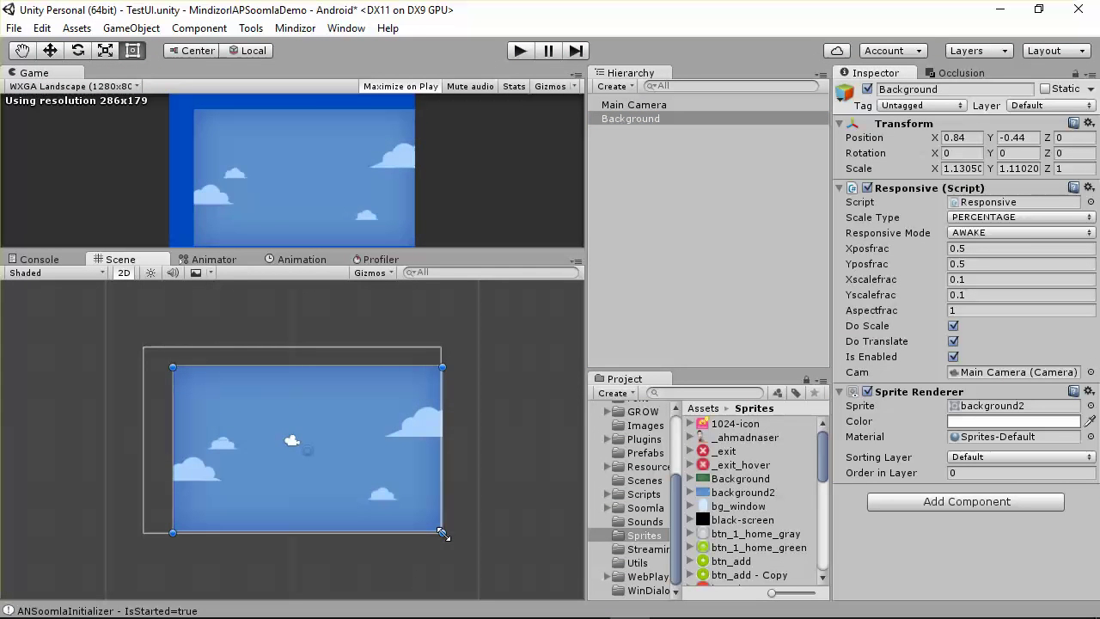
{"action": "left_click_drag", "start_coordinate": [171, 367], "coordinate": [144, 347]}
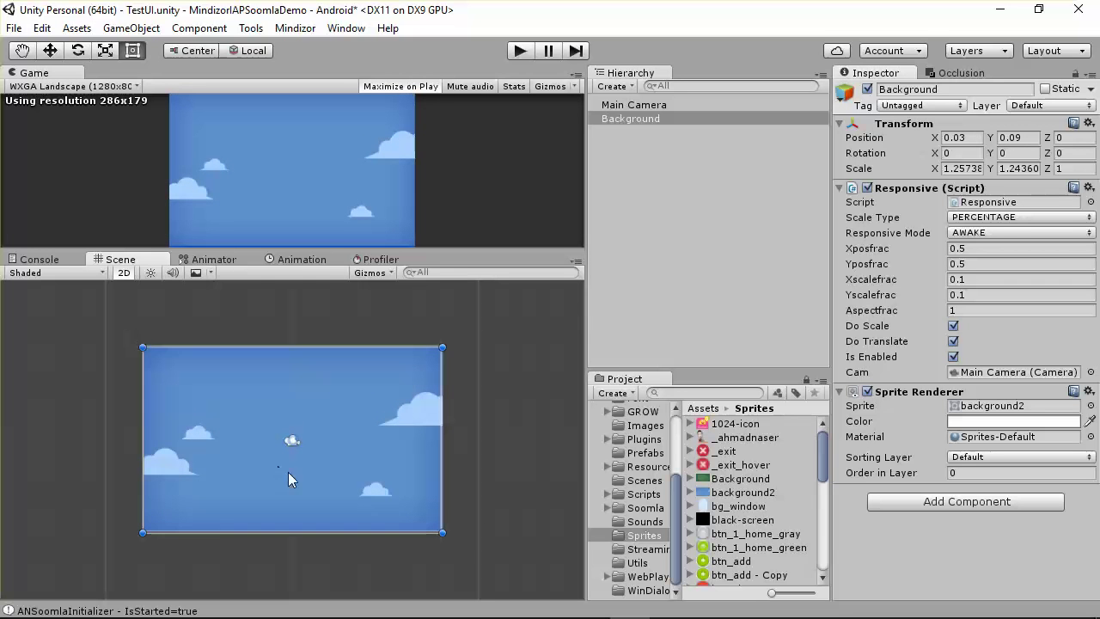
Step: Set the Responsive script's Xscalefrac and Yscalefrac to 1, keeping Scale Type PERCENTAGE
{"action": "left_click", "coordinate": [1012, 219]}
{"action": "left_click", "coordinate": [1022, 237]}
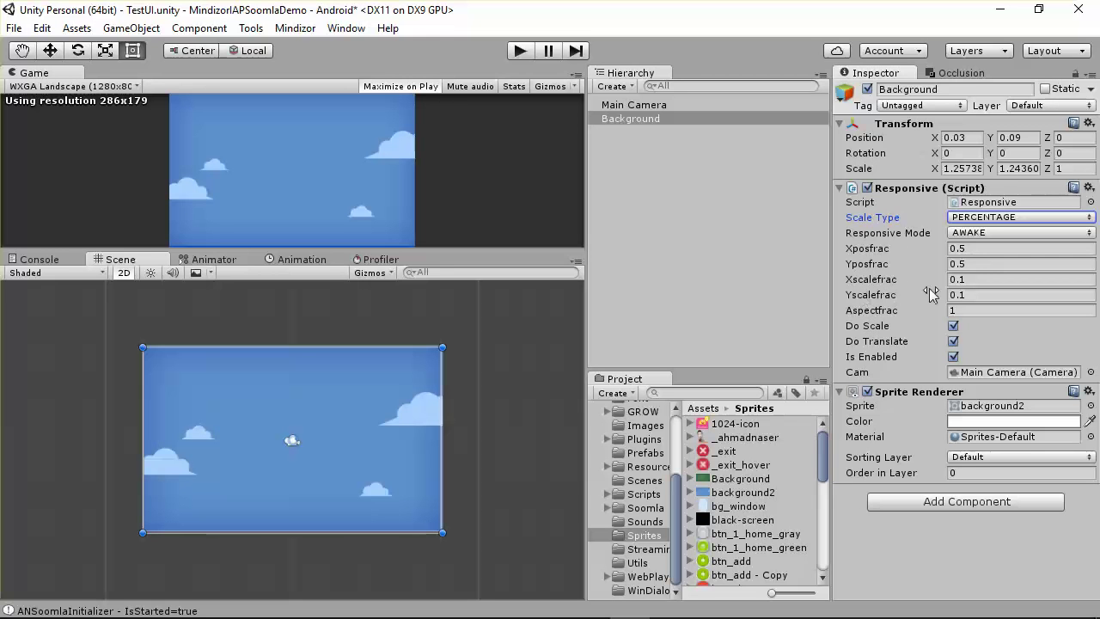
{"action": "left_click", "coordinate": [975, 280]}
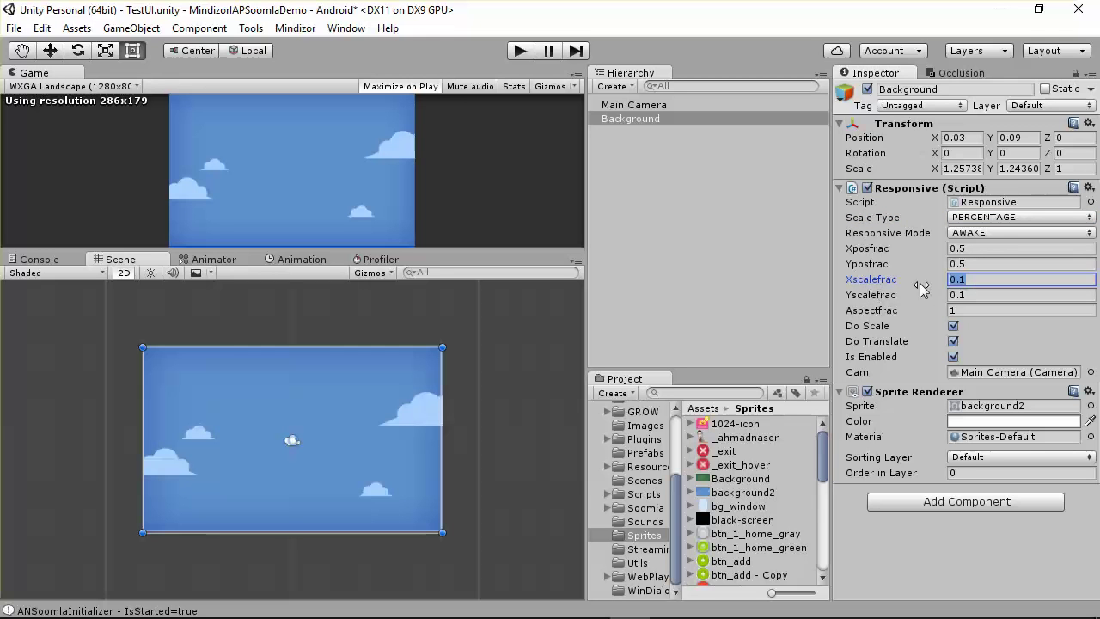
{"action": "type", "text": "1"}
{"action": "left_click", "coordinate": [980, 296]}
{"action": "type", "text": "1"}
{"action": "left_click", "coordinate": [966, 310]}
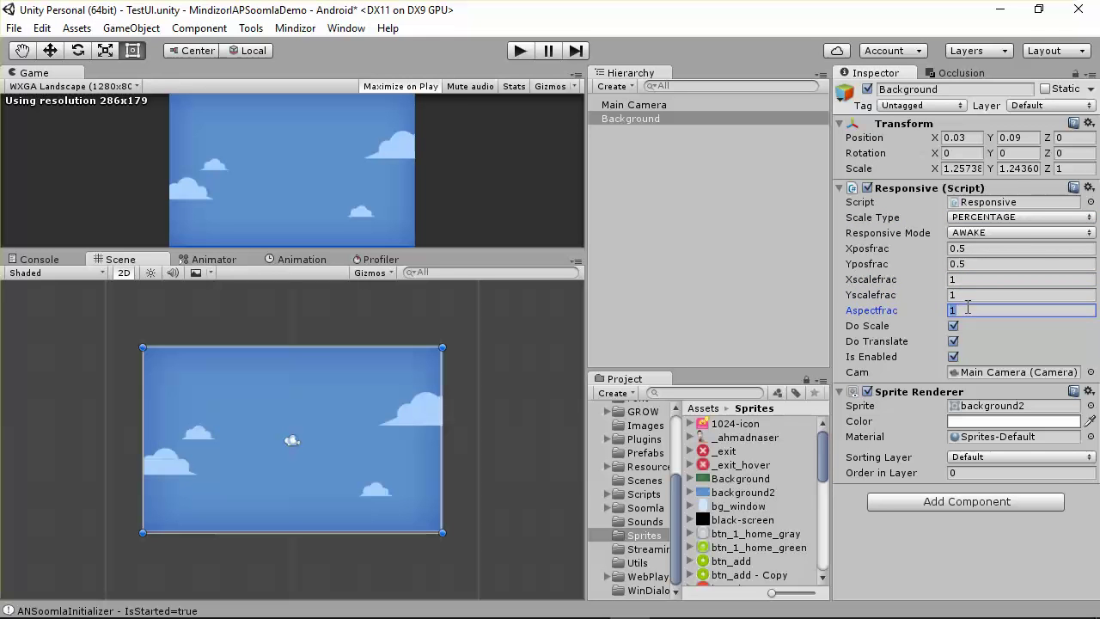
Step: Test the new scale fractions in Play mode, stop playback and check the Aspectfrac setting
{"action": "left_click", "coordinate": [520, 51]}
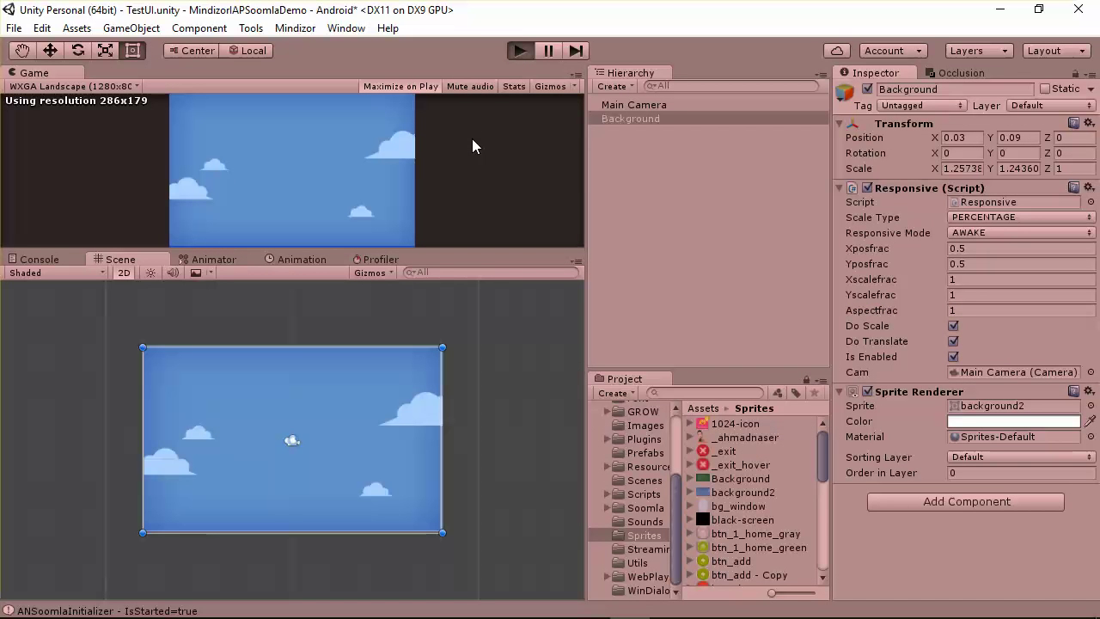
{"action": "key", "text": "shift+space"}
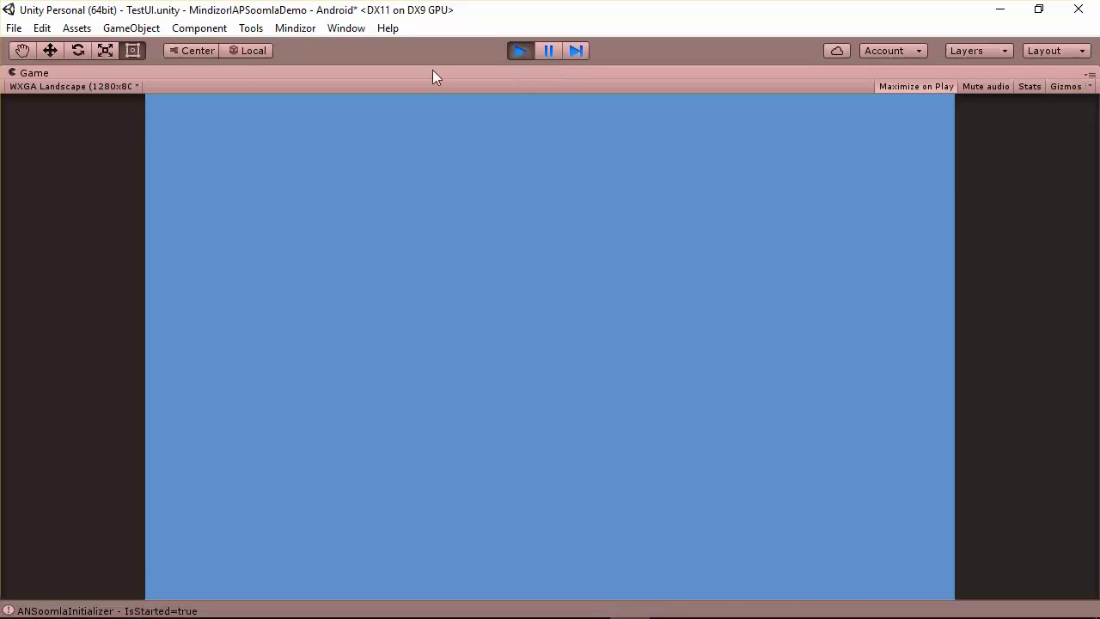
{"action": "left_click", "coordinate": [524, 56]}
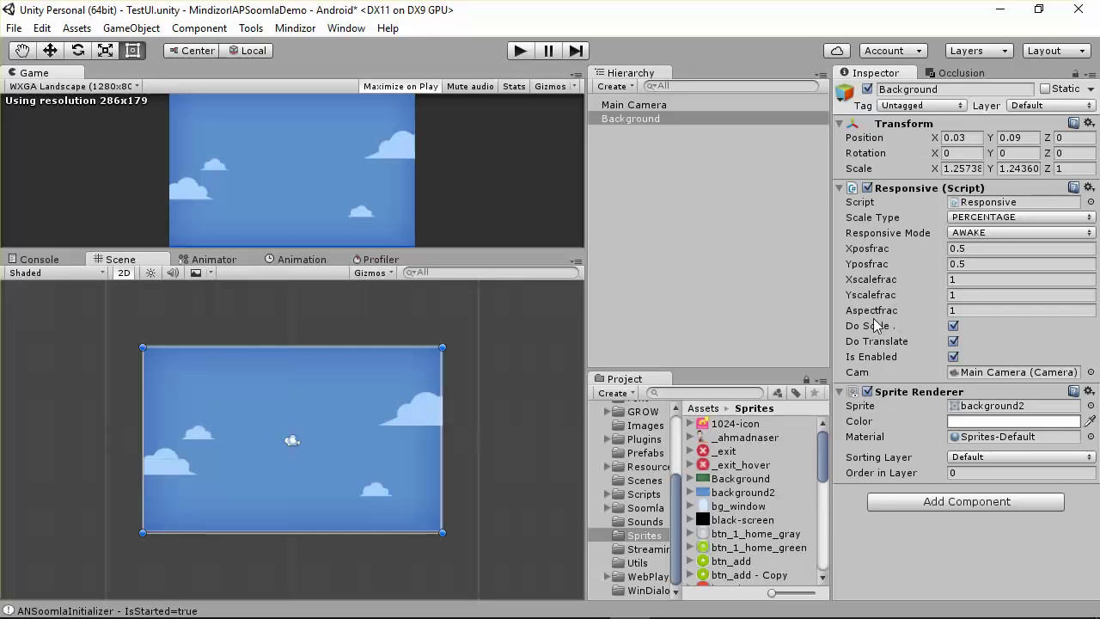
{"action": "left_click", "coordinate": [936, 310]}
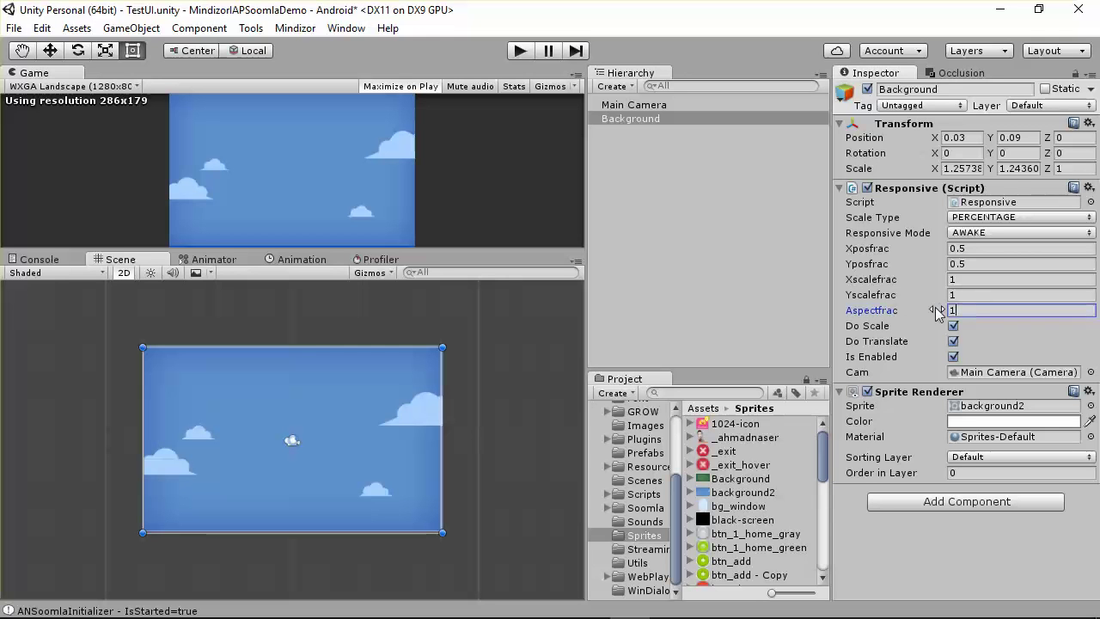
Step: Open the Main scene from the Scenes folder, saving the changes to TestUI
{"action": "left_click", "coordinate": [651, 481]}
{"action": "double_click", "coordinate": [721, 452]}
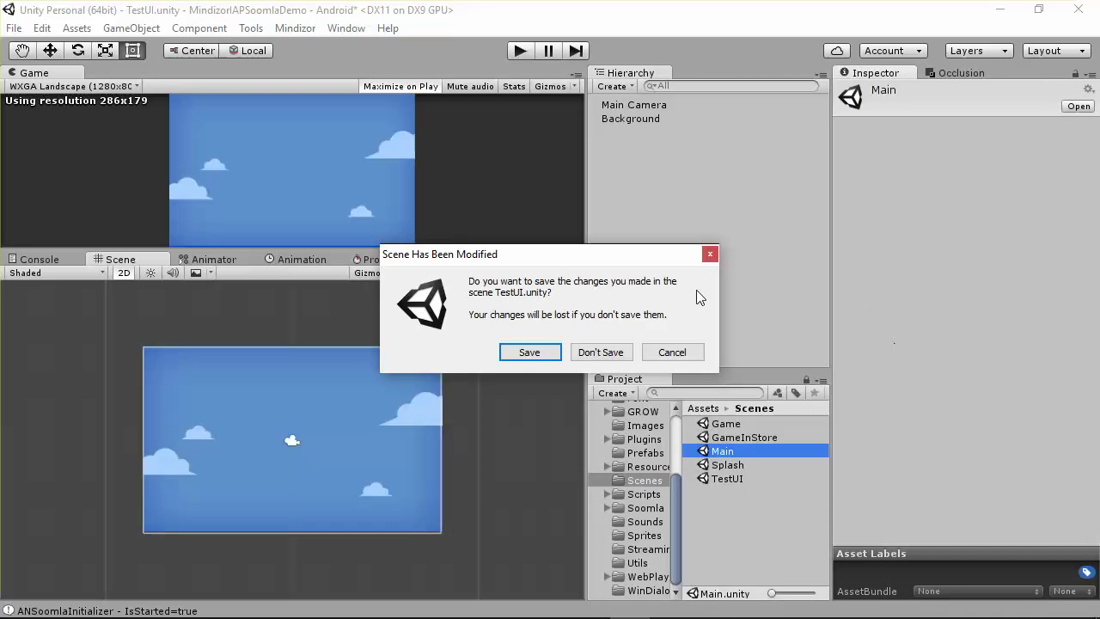
{"action": "left_click", "coordinate": [549, 352]}
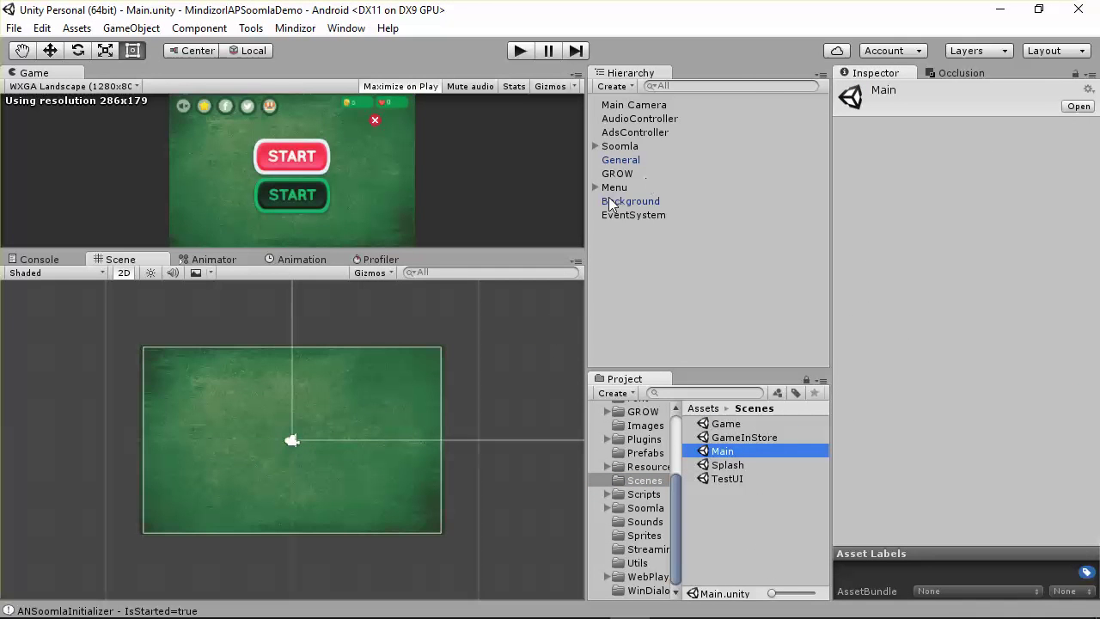
Step: Examine the Xscalefrac, Yscalefrac and Aspectfrac settings of the Responsive script on the Main scene's Background
{"action": "left_click", "coordinate": [630, 200]}
{"action": "scroll", "coordinate": [973, 407], "scroll_direction": "down", "scroll_amount": 3}
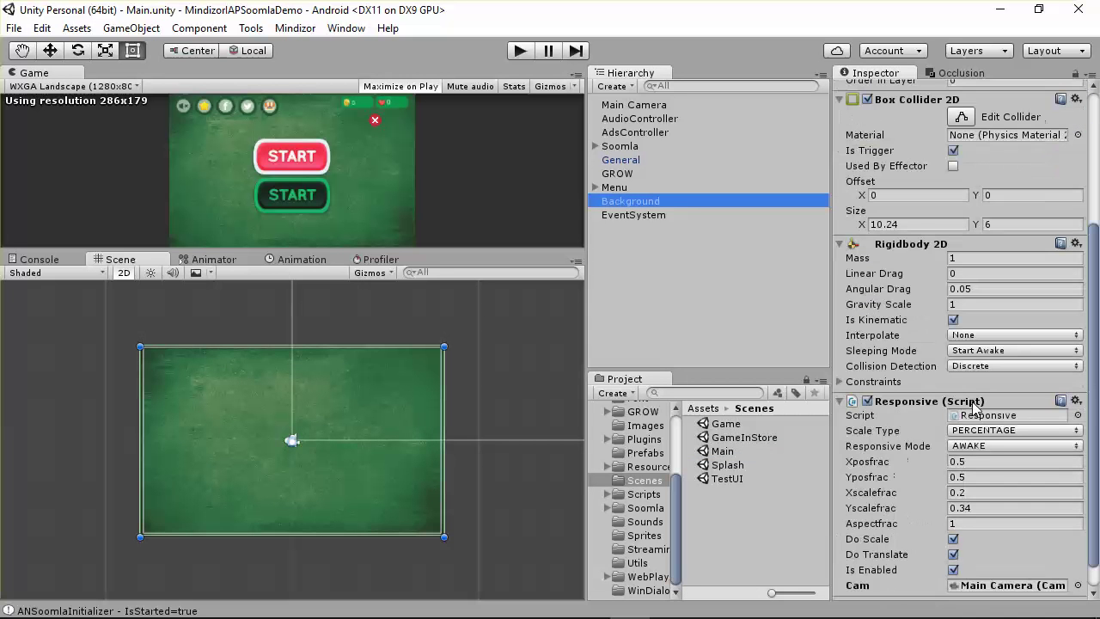
{"action": "scroll", "coordinate": [973, 406], "scroll_direction": "down", "scroll_amount": 1}
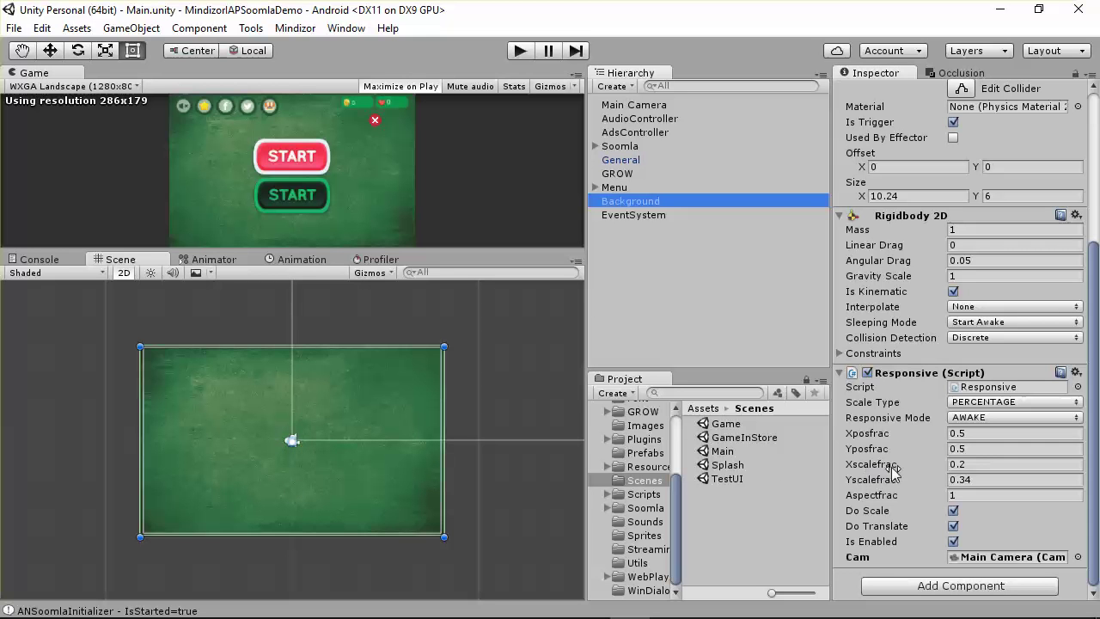
{"action": "left_click", "coordinate": [992, 465]}
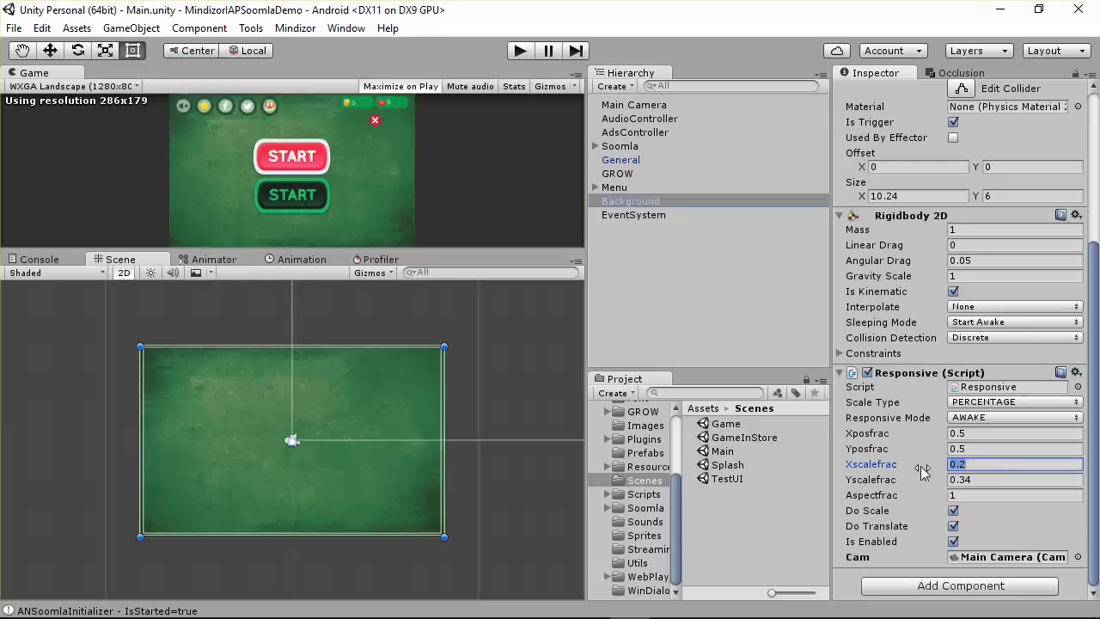
{"action": "left_click", "coordinate": [1007, 479]}
{"action": "left_click", "coordinate": [1004, 483]}
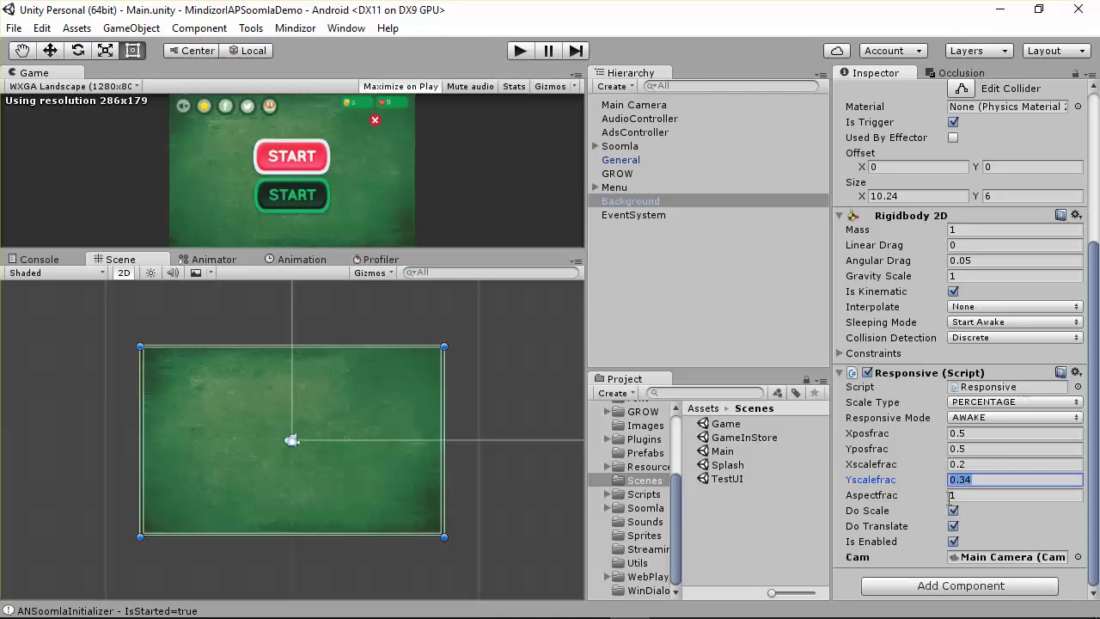
{"action": "left_click", "coordinate": [960, 494]}
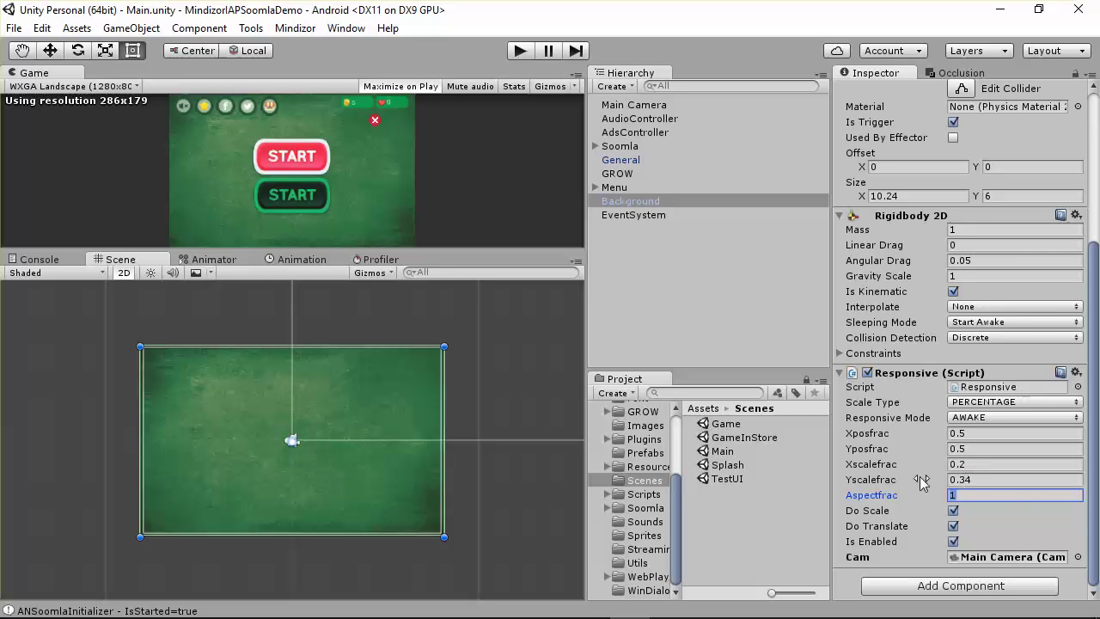
{"action": "left_click", "coordinate": [977, 464]}
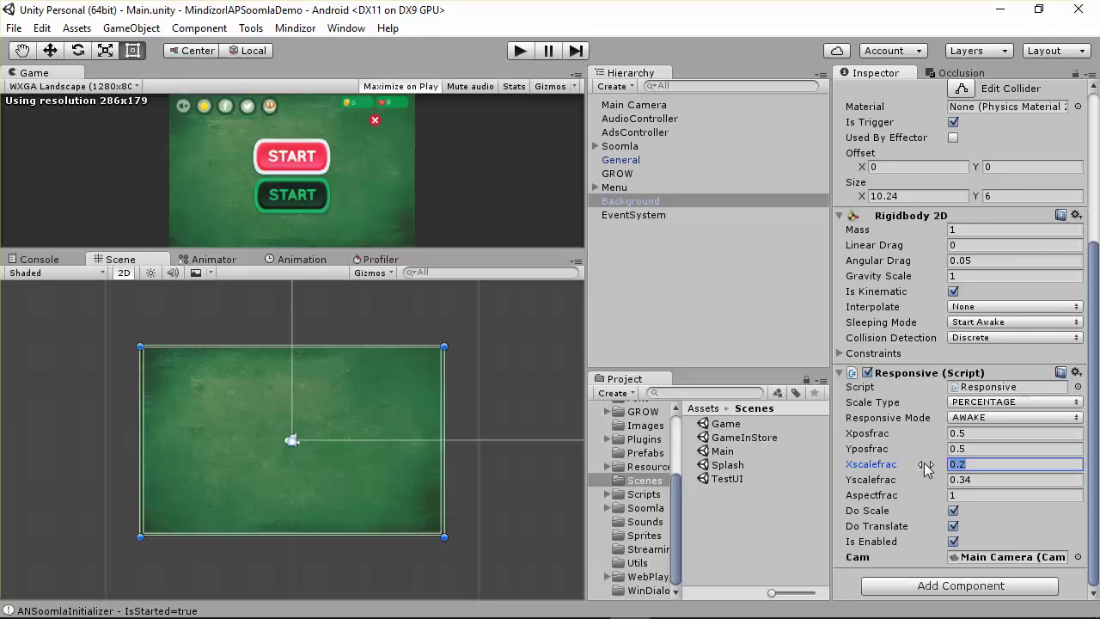
{"action": "left_click", "coordinate": [991, 482]}
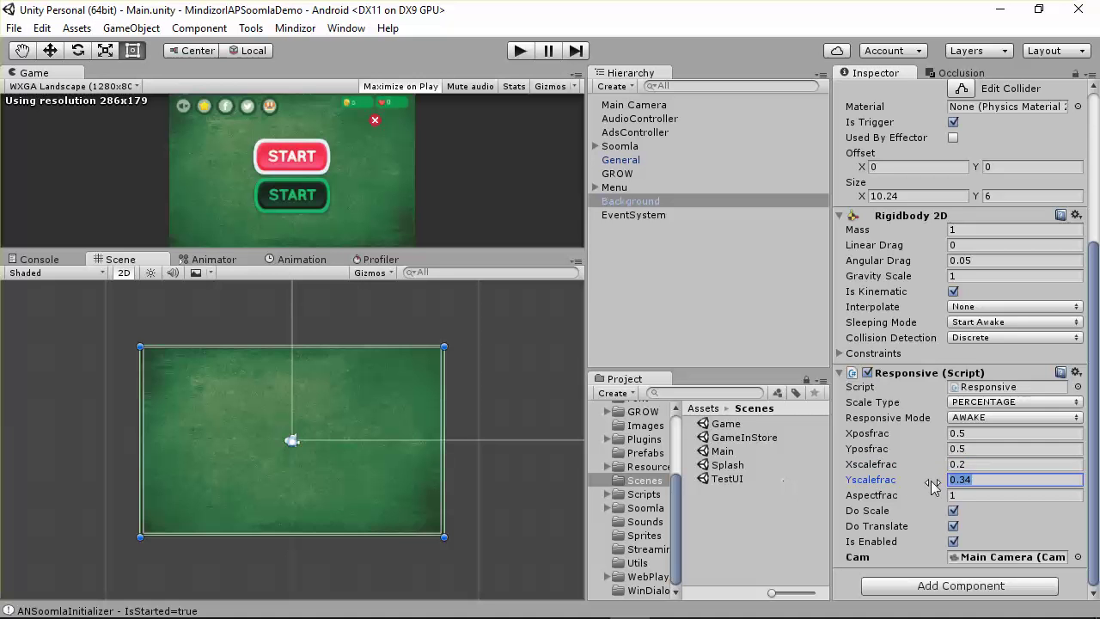
Step: Reopen the TestUI scene and select its Background sprite
{"action": "double_click", "coordinate": [725, 478]}
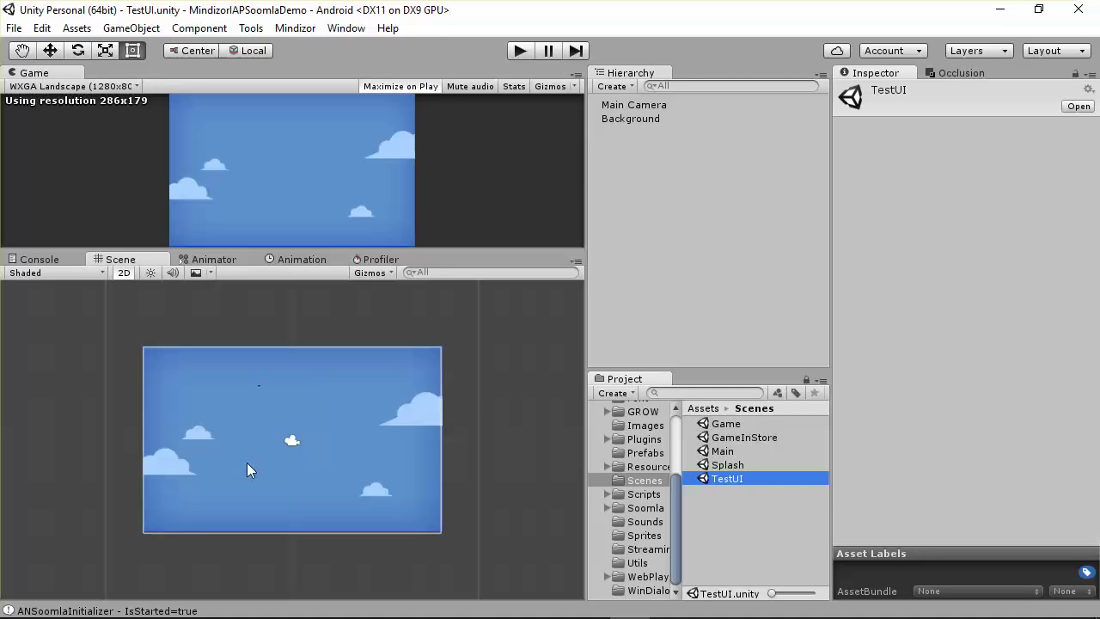
{"action": "left_click", "coordinate": [399, 440]}
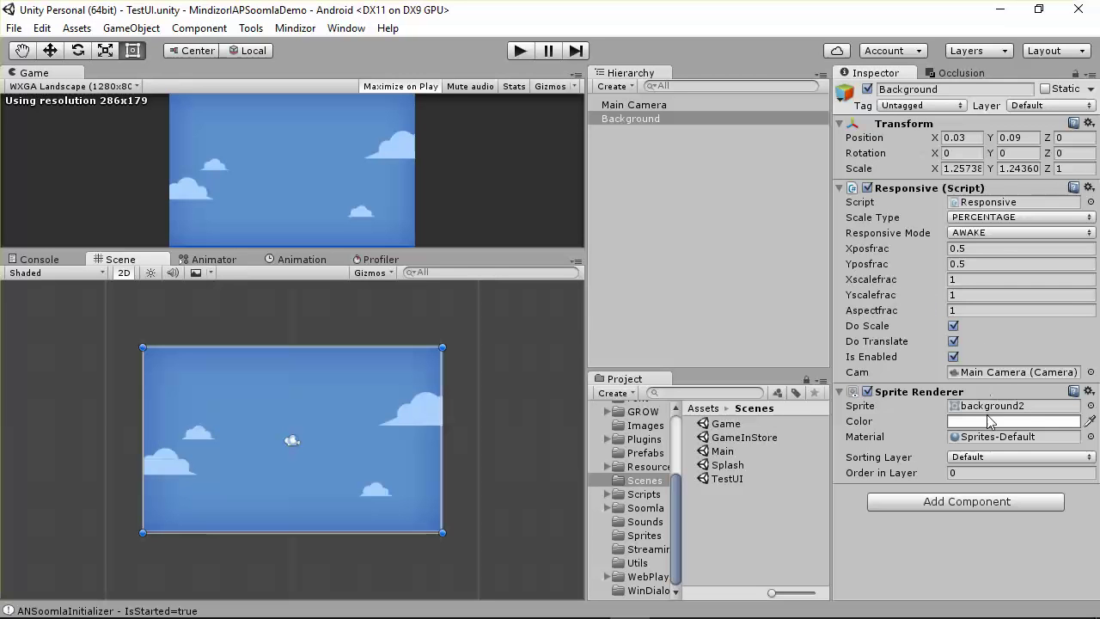
Step: Set the Background's Responsive scale fractions to Xscalefrac 0.2 and Yscalefrac 0.34
{"action": "left_click", "coordinate": [974, 279]}
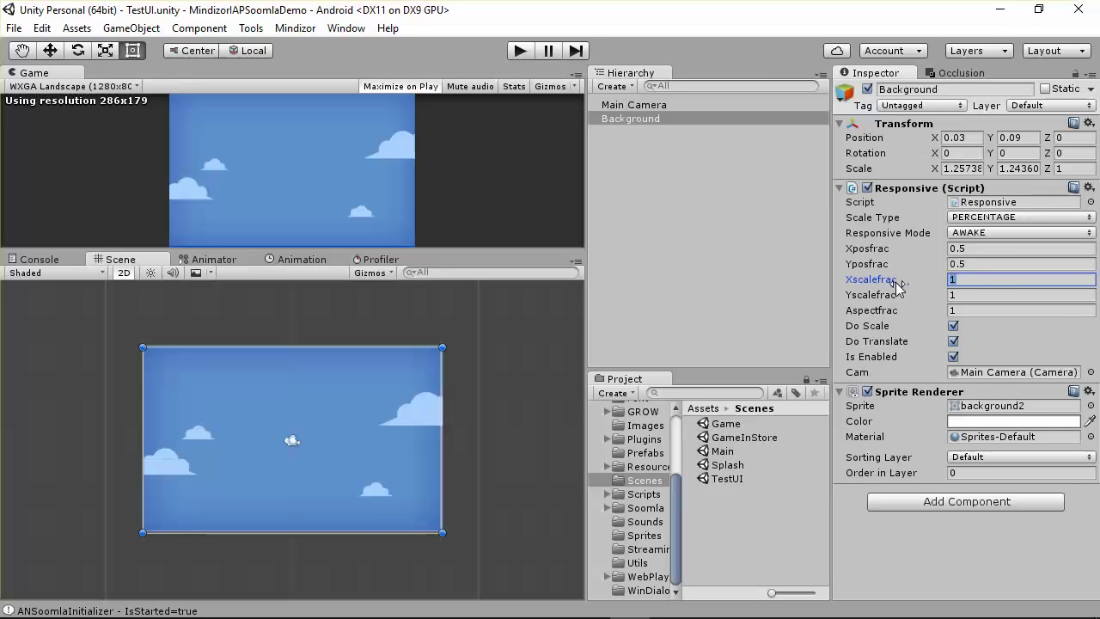
{"action": "type", "text": "0.2"}
{"action": "left_click", "coordinate": [977, 296]}
{"action": "type", "text": ".34"}
{"action": "left_click", "coordinate": [969, 280]}
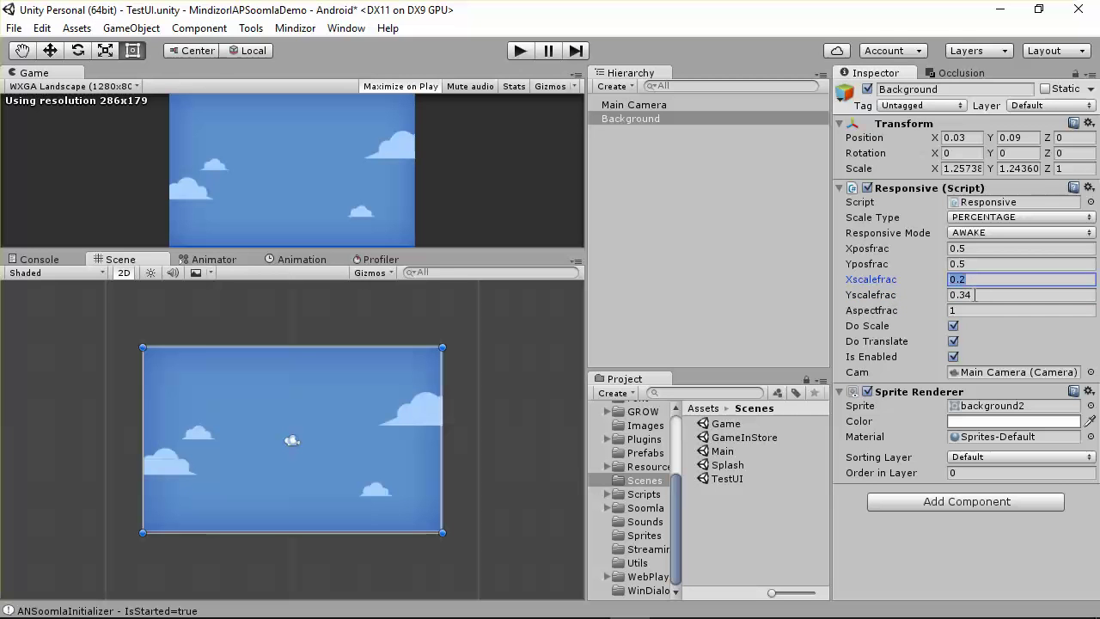
Step: Test the Background's scaling in Play mode with the Game view maximized and stop playback
{"action": "left_click", "coordinate": [520, 53]}
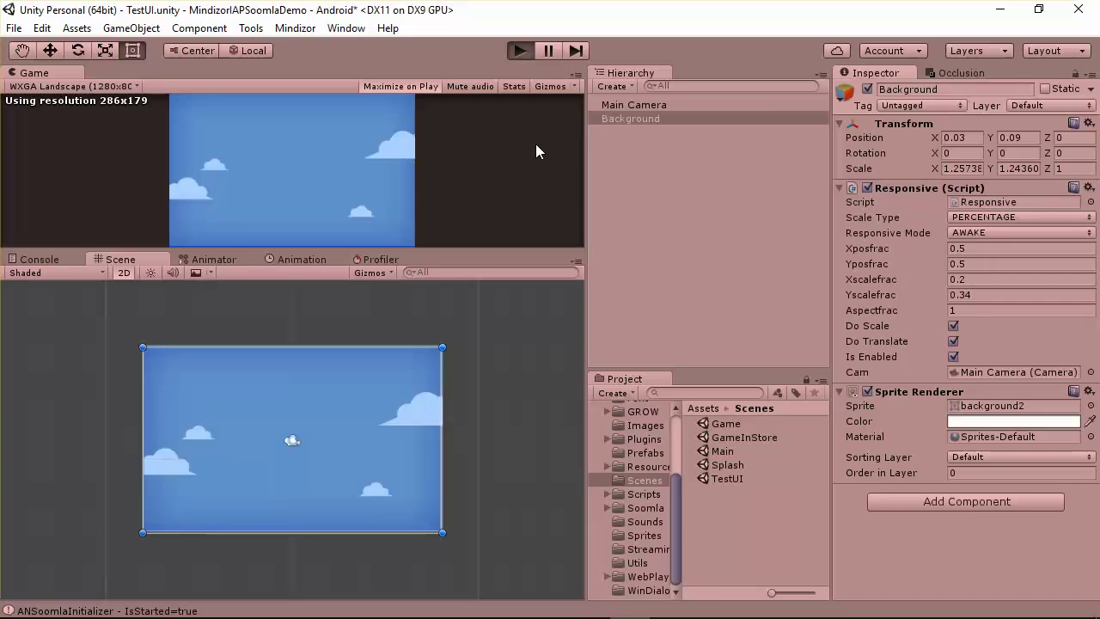
{"action": "key", "text": "shift+space"}
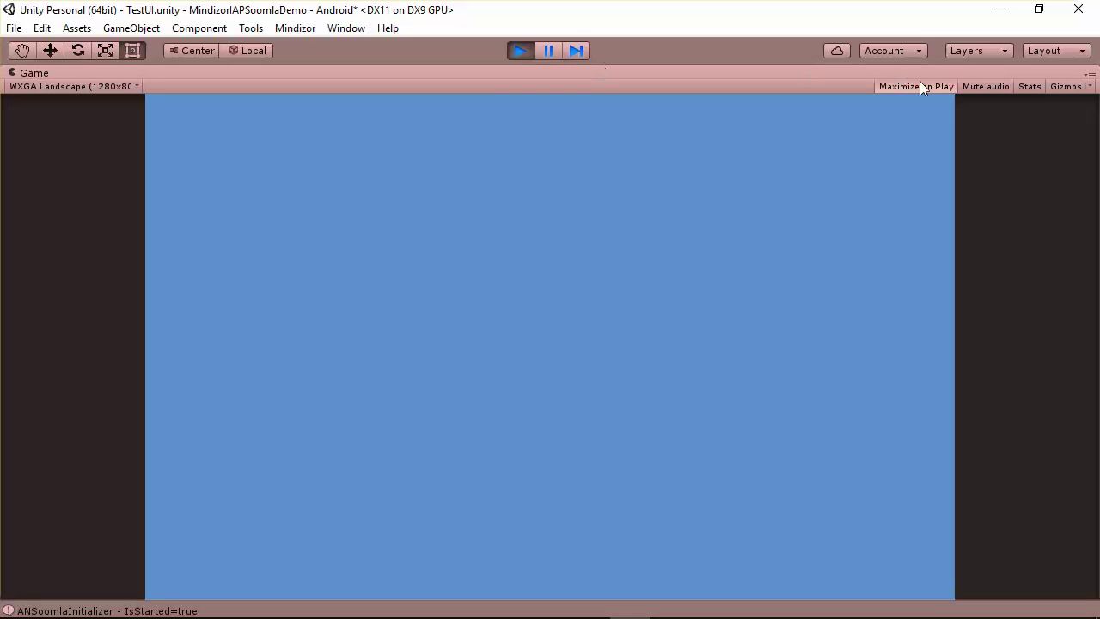
{"action": "left_click", "coordinate": [519, 53]}
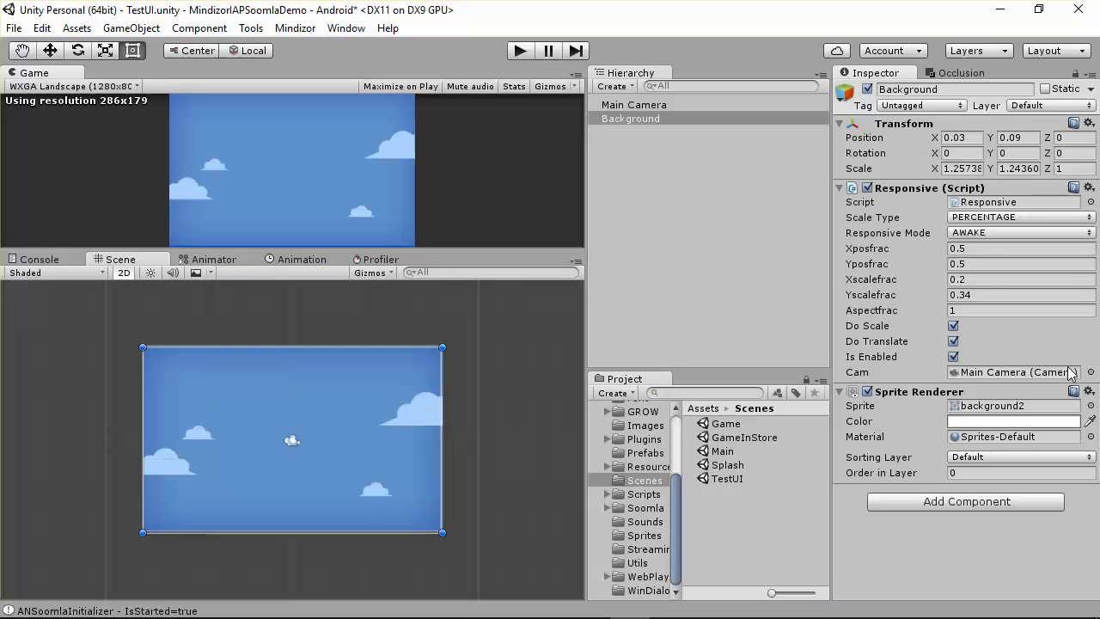
Step: Remove the Responsive script from the Background and add a fresh Responsive component to it
{"action": "left_click", "coordinate": [898, 229]}
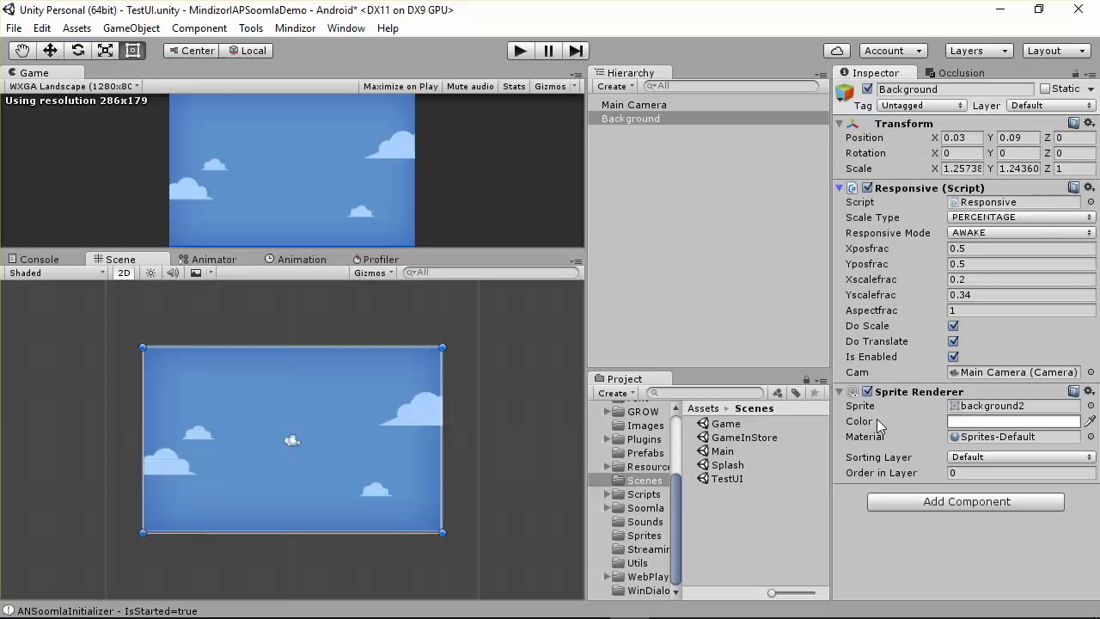
{"action": "left_click", "coordinate": [1089, 188]}
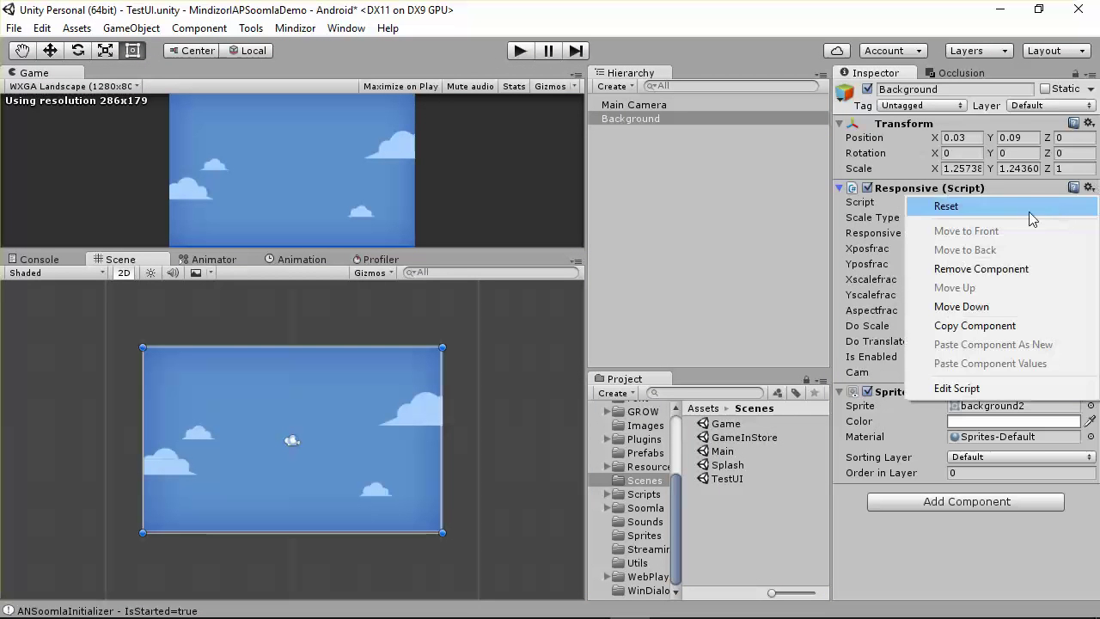
{"action": "left_click", "coordinate": [988, 267]}
{"action": "left_click", "coordinate": [970, 296]}
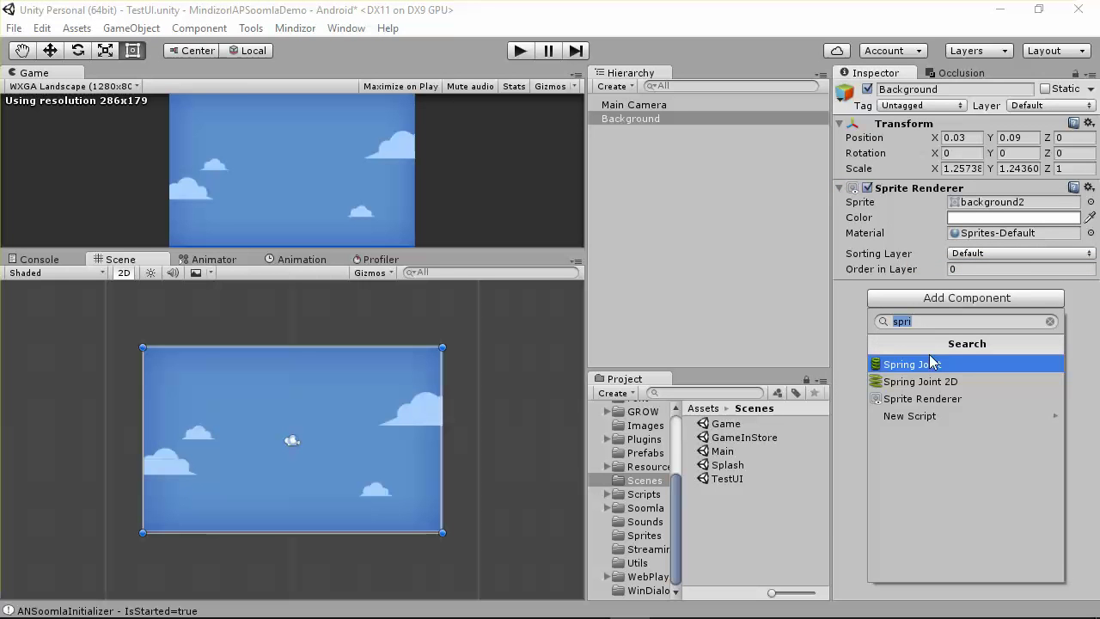
{"action": "type", "text": "res"}
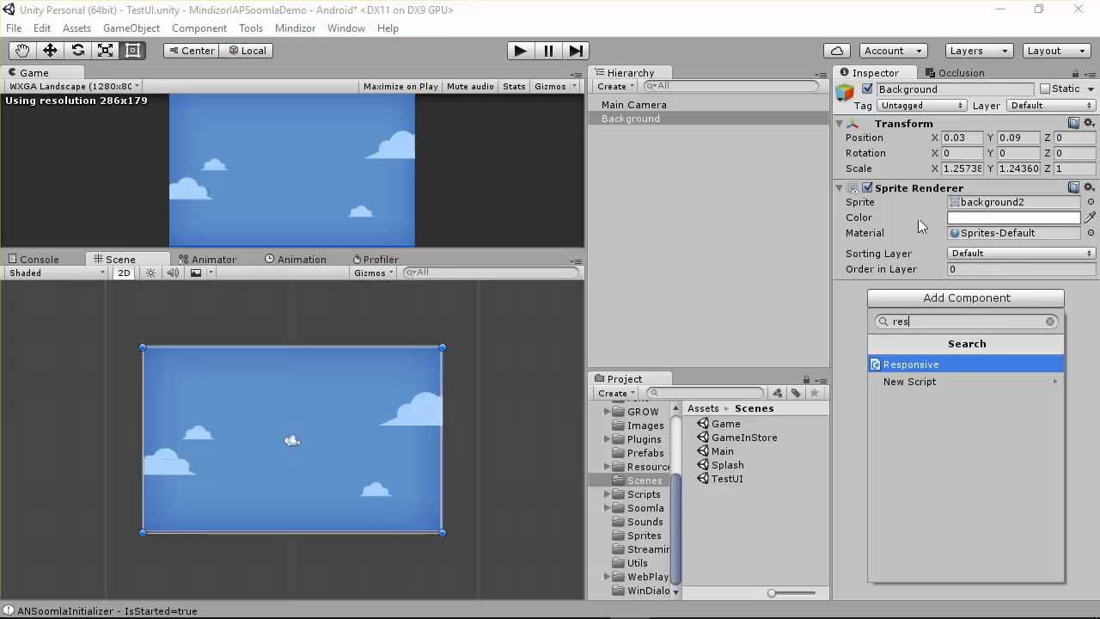
{"action": "left_click", "coordinate": [919, 363]}
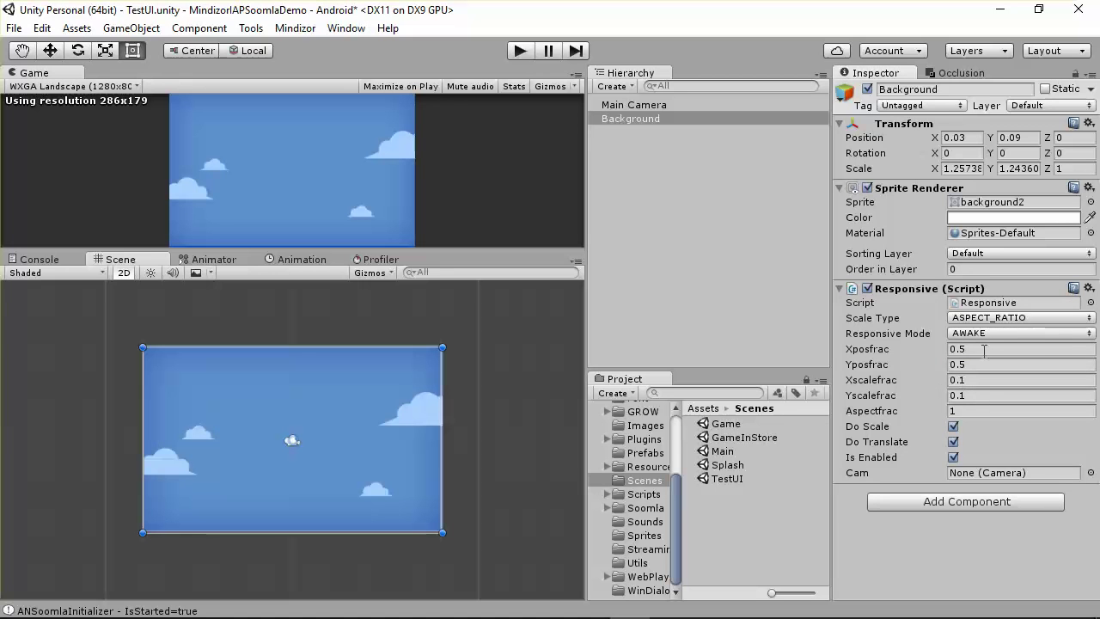
Step: Configure the new Responsive script with Scale Type PERCENTAGE, Xscalefrac 0.2, Yscalefrac 0.34 and Main Camera as Cam
{"action": "left_click", "coordinate": [997, 317]}
{"action": "left_click", "coordinate": [987, 334]}
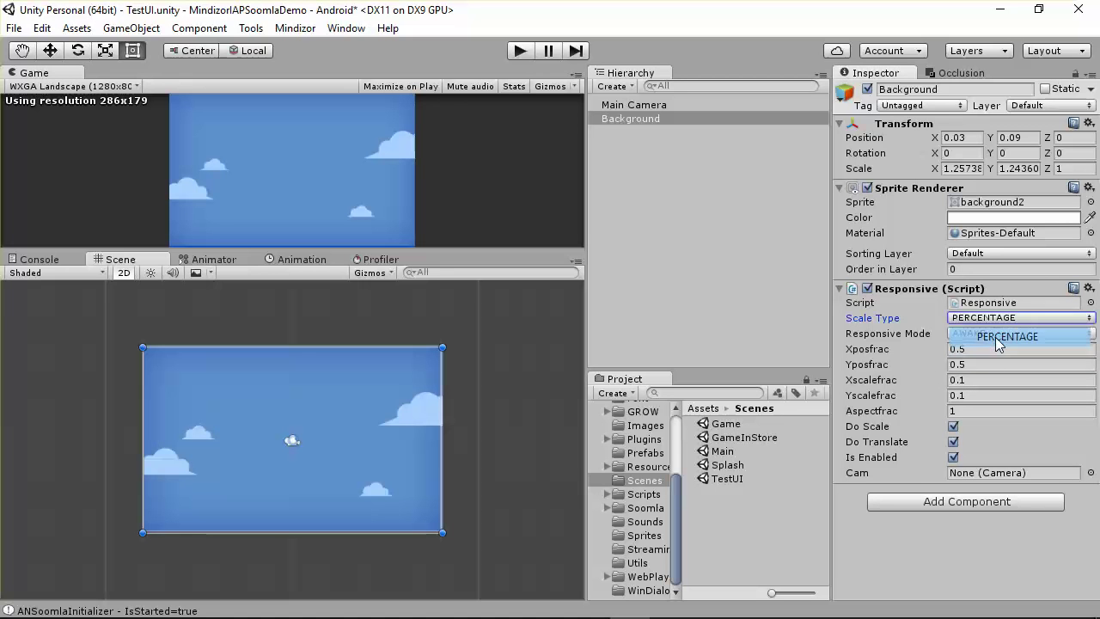
{"action": "left_click", "coordinate": [962, 381]}
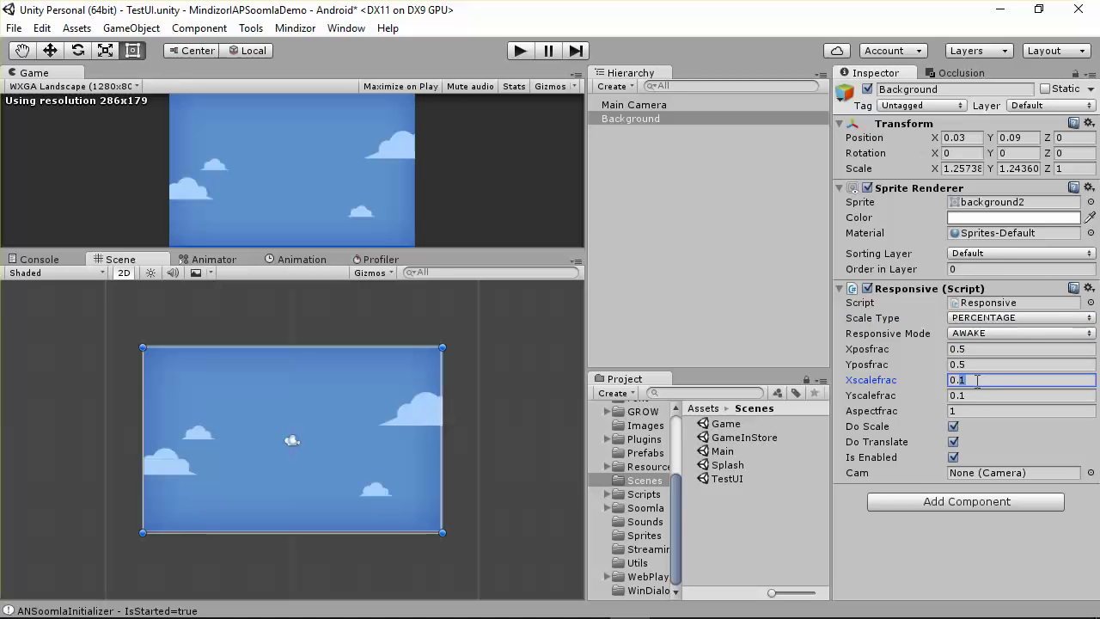
{"action": "left_click", "coordinate": [962, 395]}
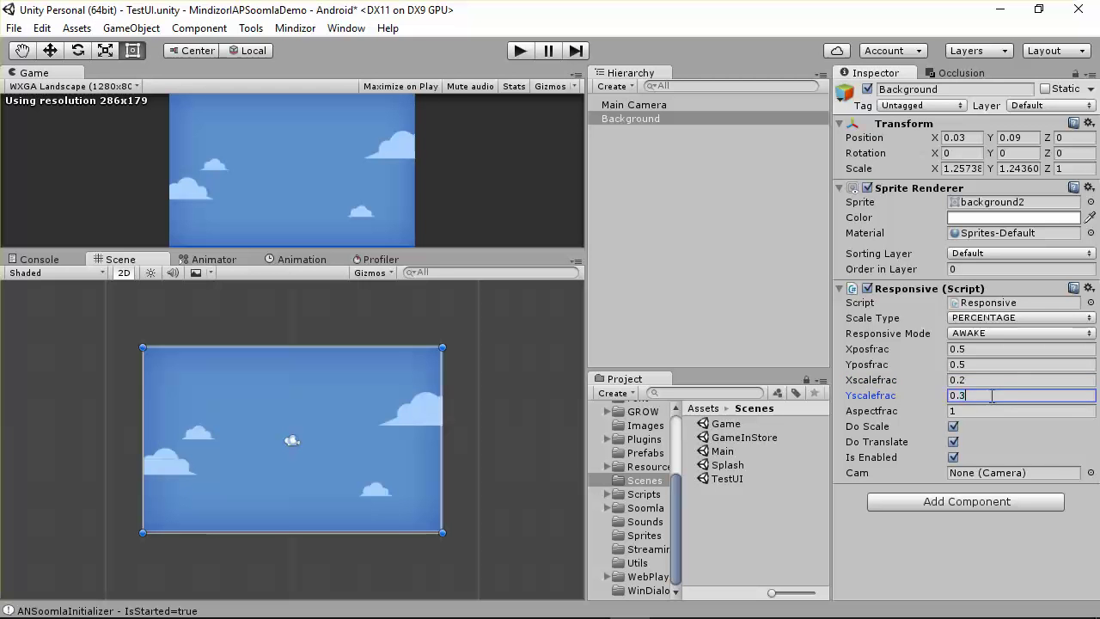
{"action": "left_click", "coordinate": [979, 379]}
{"action": "left_click_drag", "start_coordinate": [613, 110], "coordinate": [984, 478]}
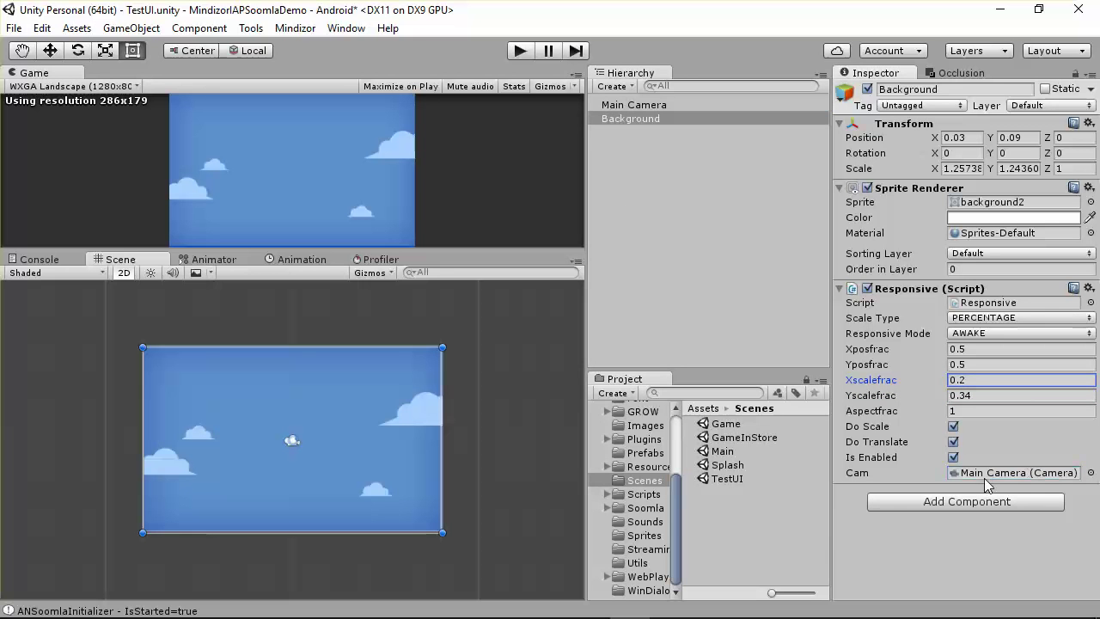
Step: Test the responsive Background in Play mode with an enlarged Game view, then stop playback
{"action": "left_click", "coordinate": [517, 52]}
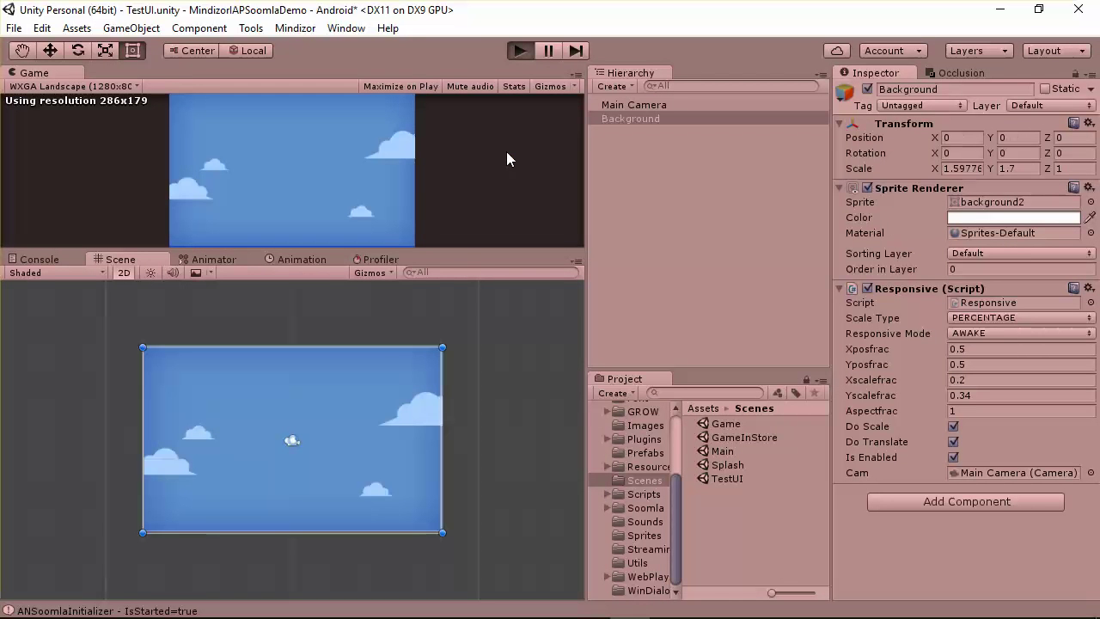
{"action": "left_click_drag", "start_coordinate": [490, 248], "coordinate": [482, 416]}
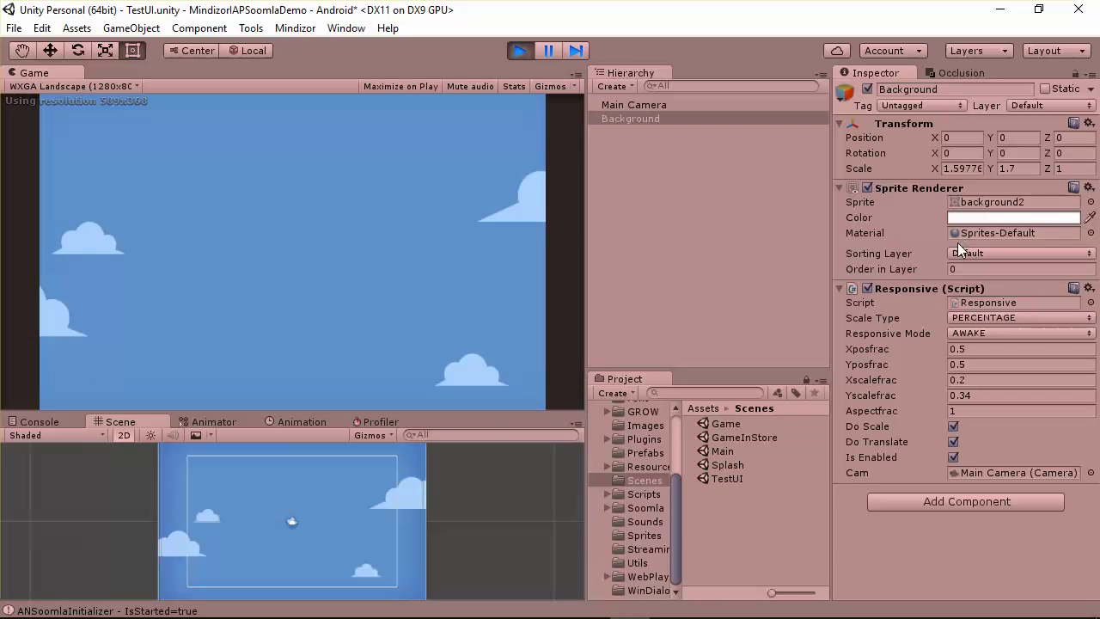
{"action": "left_click_drag", "start_coordinate": [409, 415], "coordinate": [378, 547]}
{"action": "left_click", "coordinate": [516, 51]}
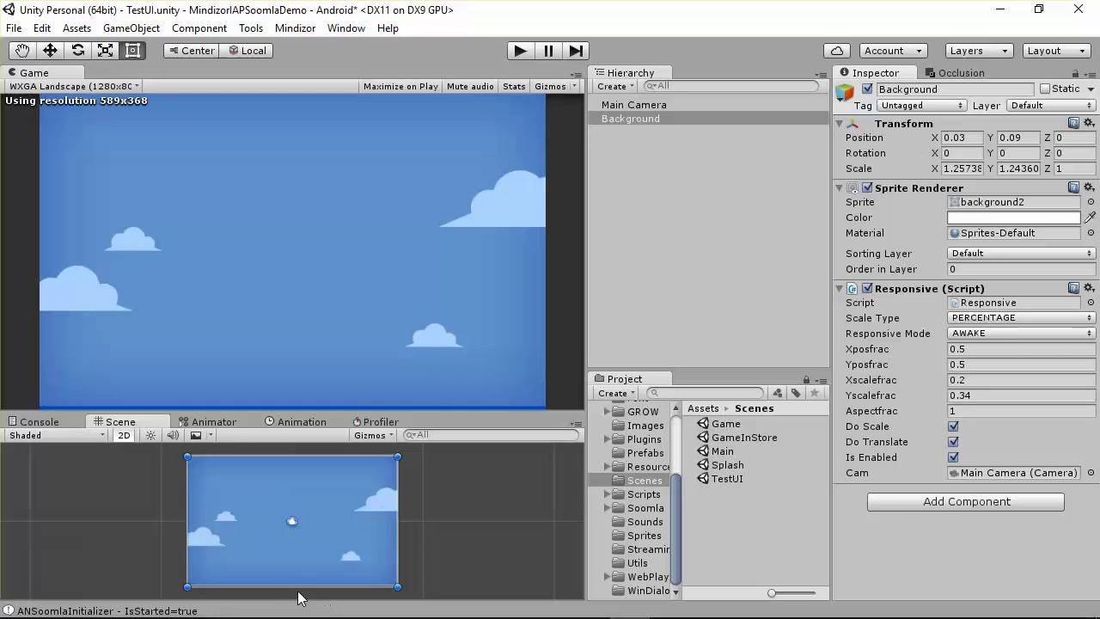
Step: Stretch the Background sprite's lower edge down to a Y scale of about 1.285 and save the TestUI scene
{"action": "left_click_drag", "start_coordinate": [288, 587], "coordinate": [289, 592]}
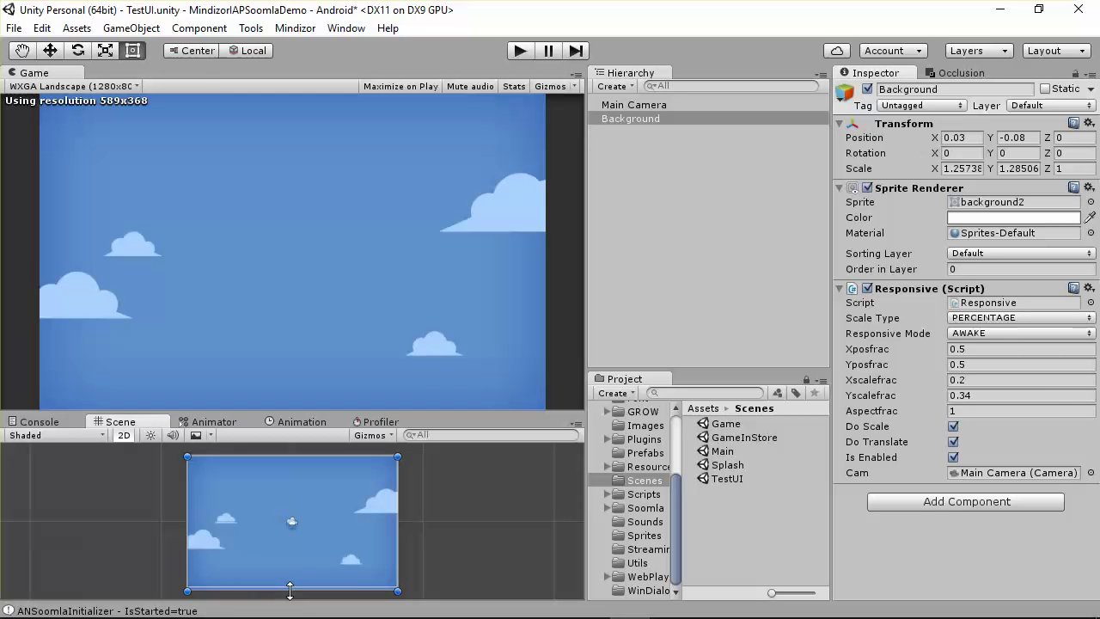
{"action": "left_click", "coordinate": [15, 28]}
{"action": "left_click", "coordinate": [55, 91]}
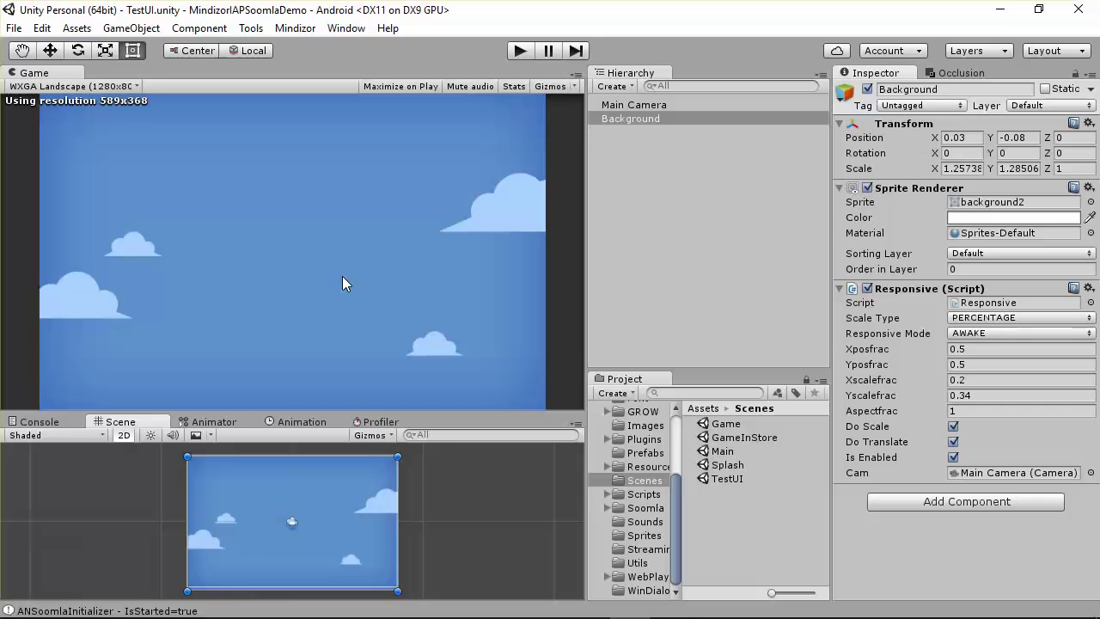
Step: Open the Game scene from the Scenes folder
{"action": "double_click", "coordinate": [734, 423]}
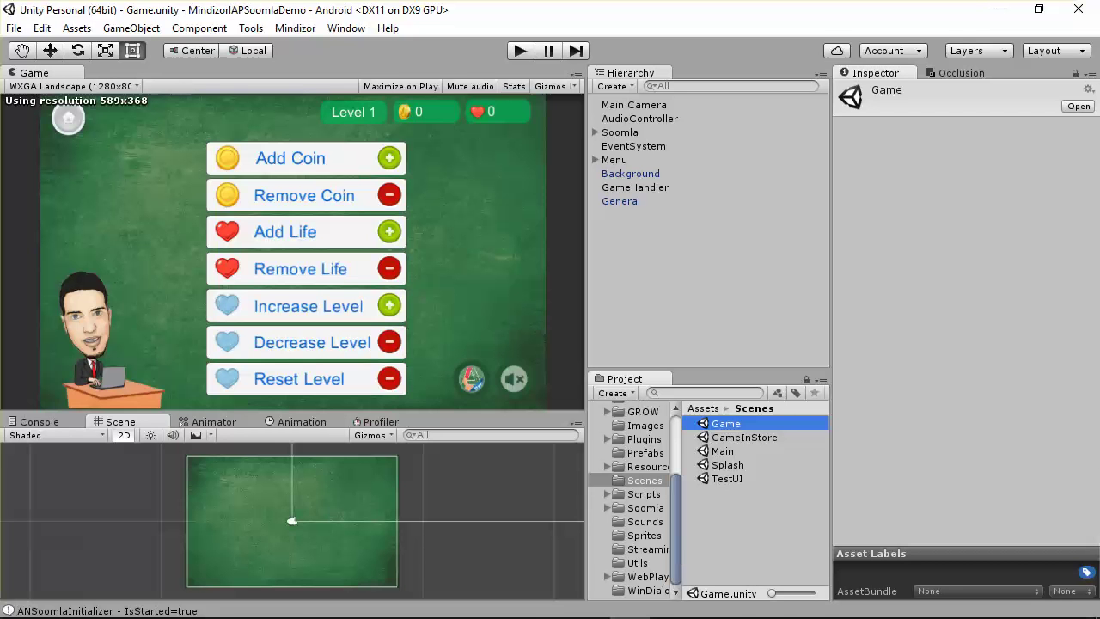
{"action": "mouse_move", "coordinate": [945, 613]}
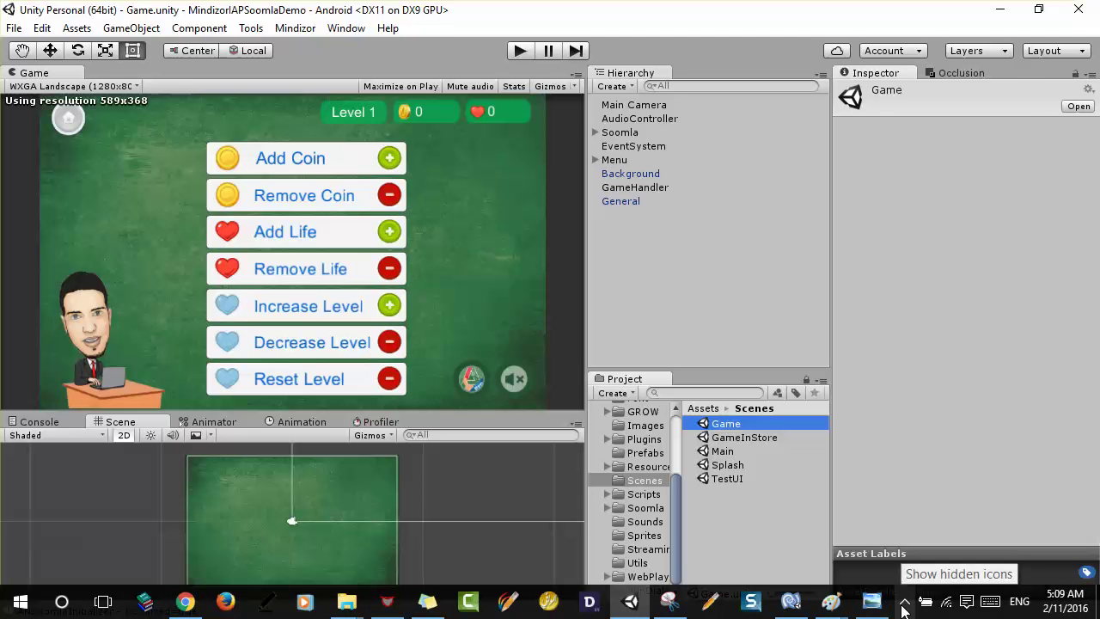
{"action": "left_click", "coordinate": [905, 603]}
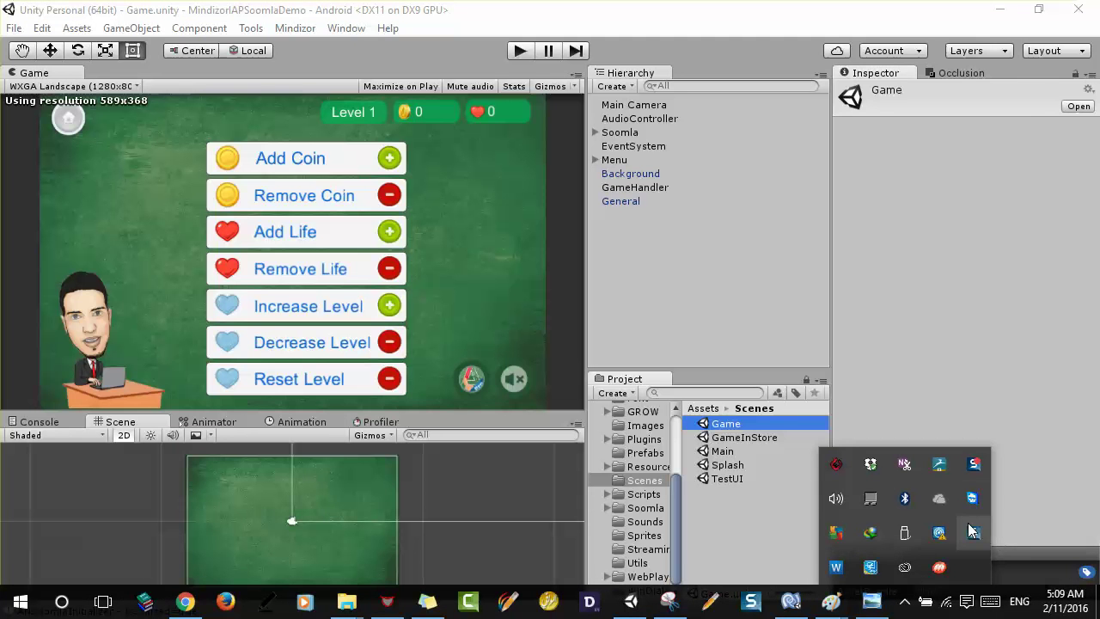